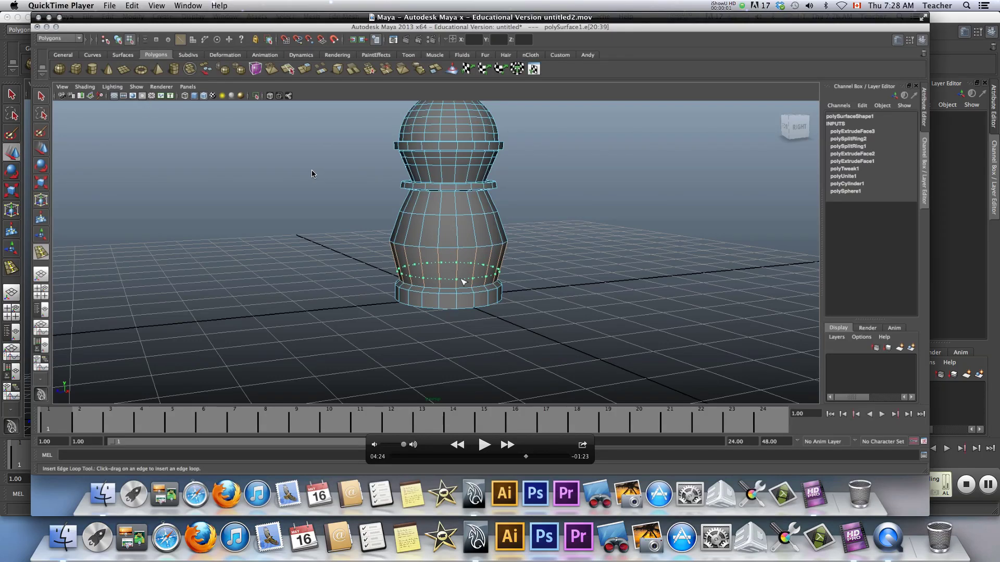
Move the finished chess piece along the X axis to about -5.56, clear of the grid centre.
click(48, 18)
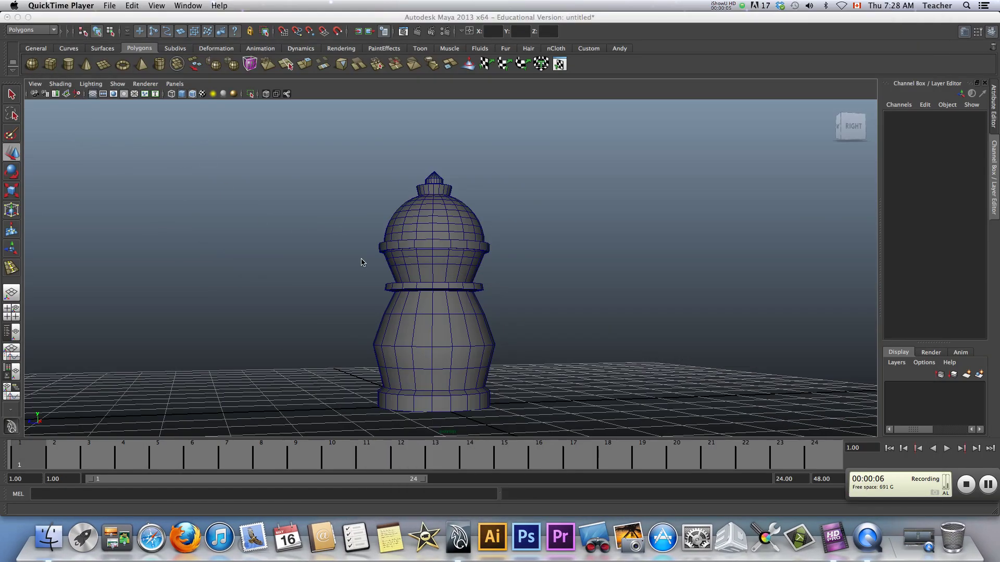
click(423, 270)
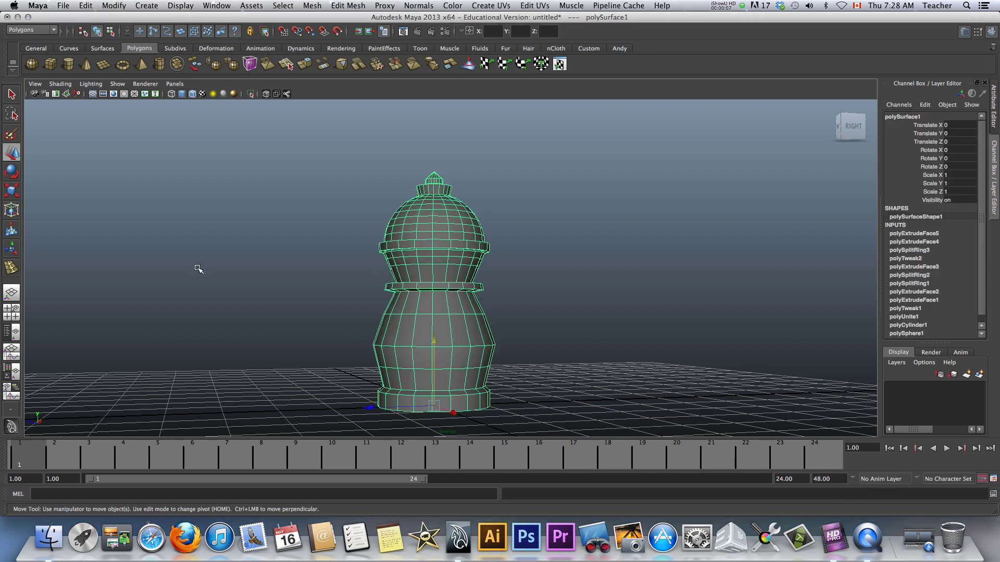
alt+drag(196, 267, 250, 303)
key(f)
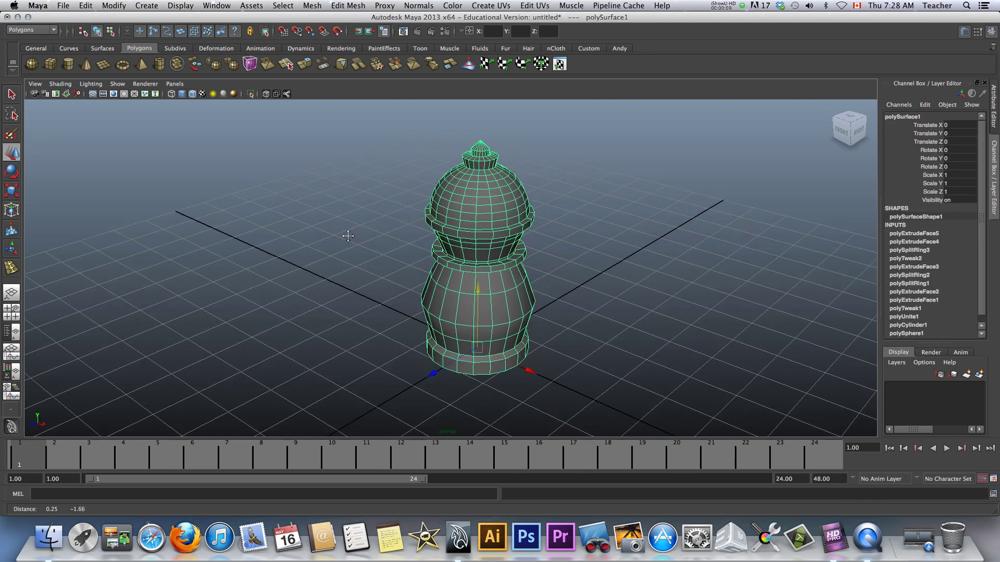
drag(519, 360, 351, 269)
scroll(339, 289, down, 3)
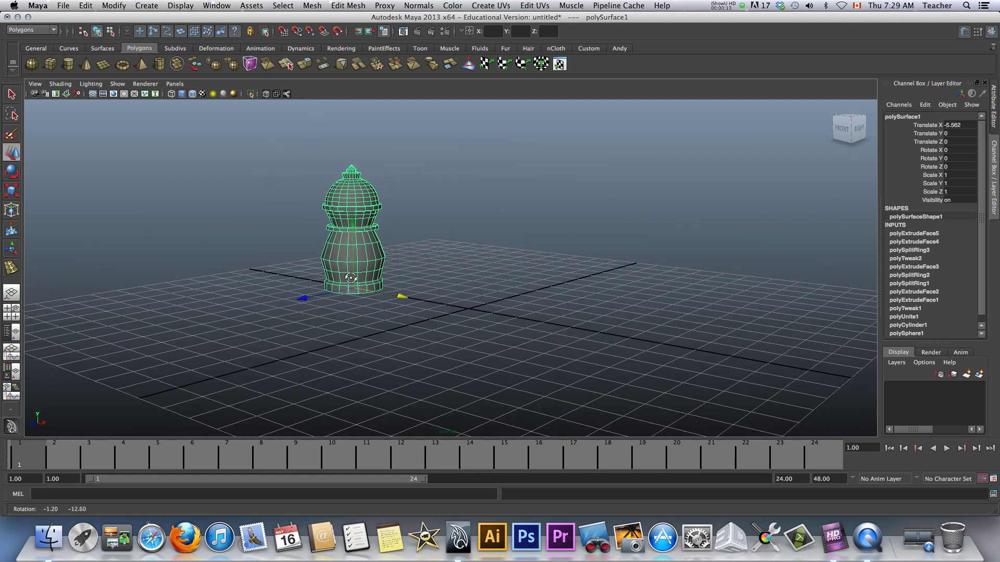
scroll(352, 263, up, 3)
click(382, 268)
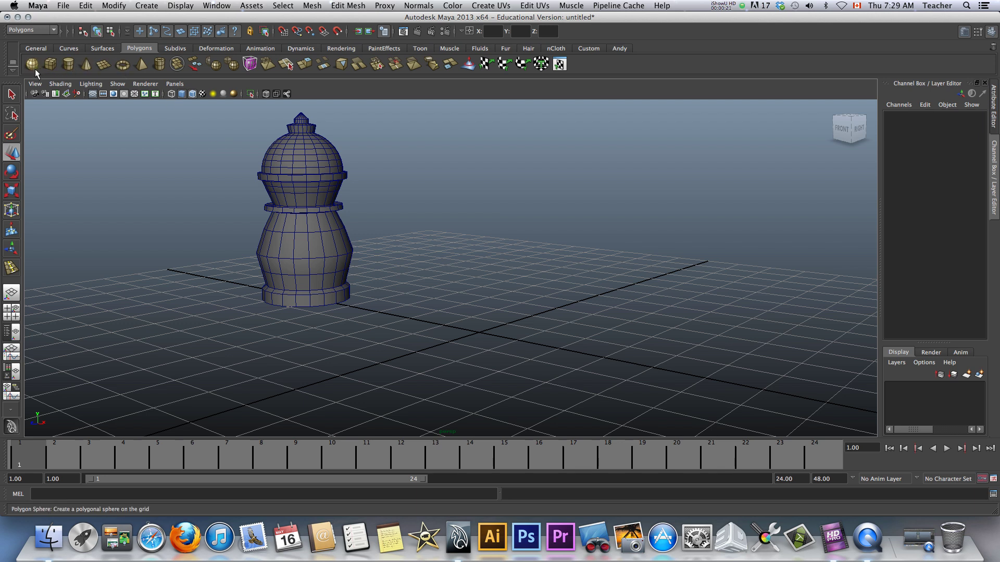
Create a polygon cylinder at the origin with a height of 3 and 5 height subdivisions.
click(67, 68)
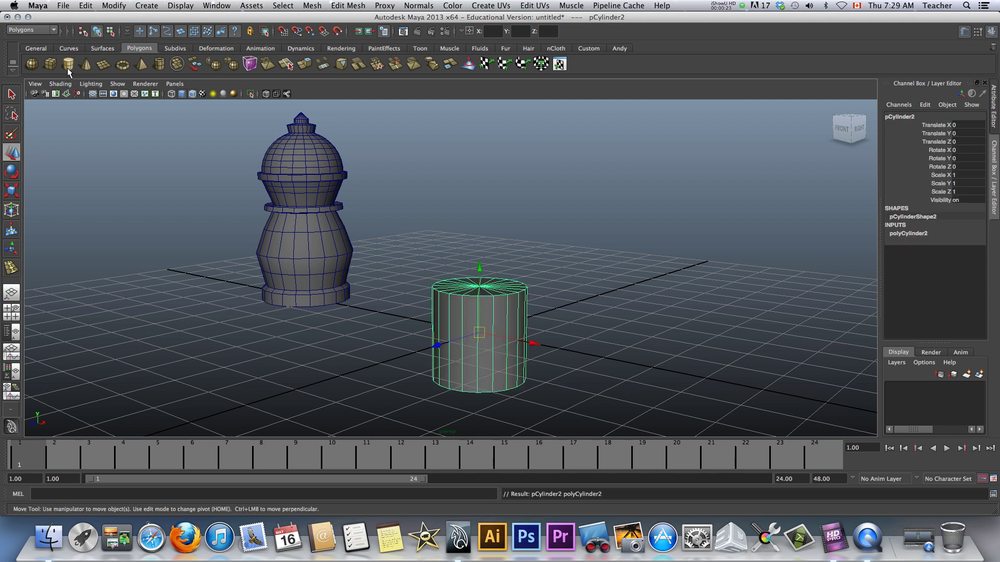
click(929, 235)
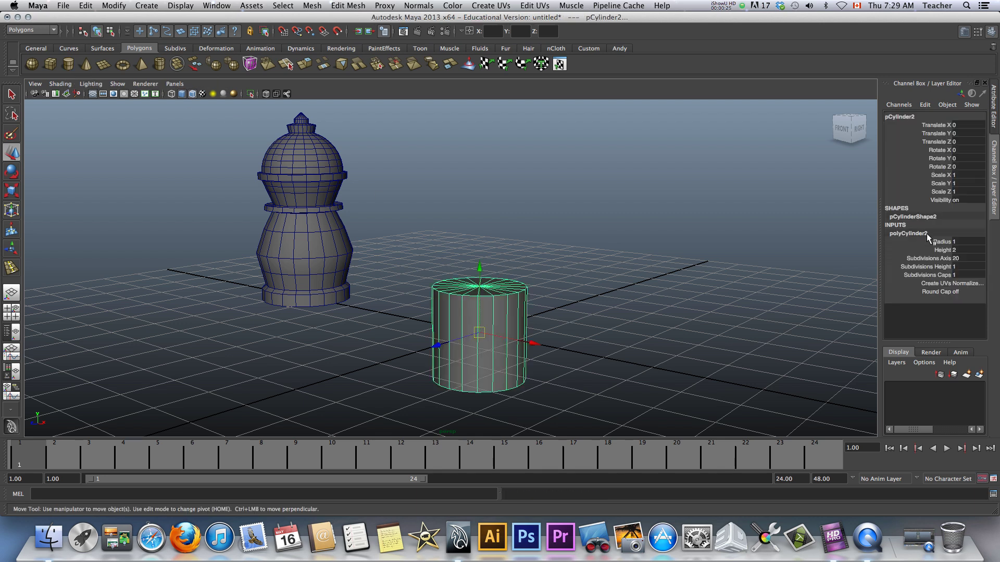
click(963, 250)
text(3)
key(Return)
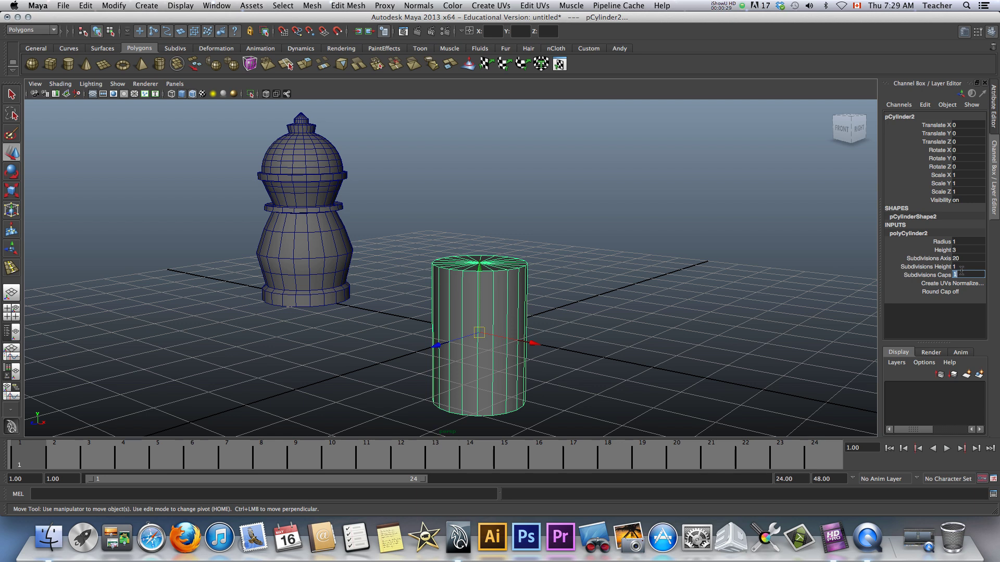
click(960, 266)
text(5)
key(Return)
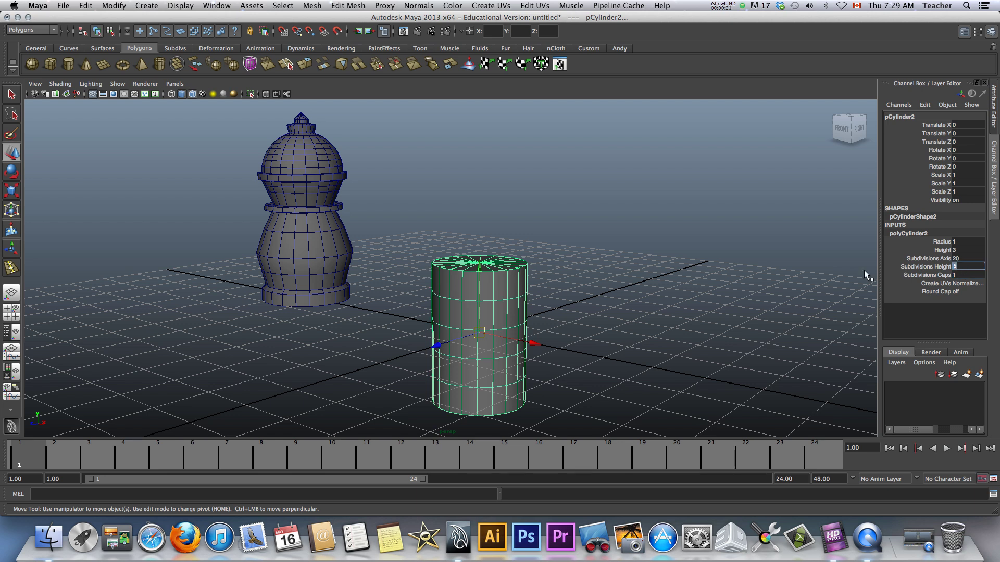
Set the cylinder's cap subdivisions to 2.
alt+drag(620, 292, 452, 290)
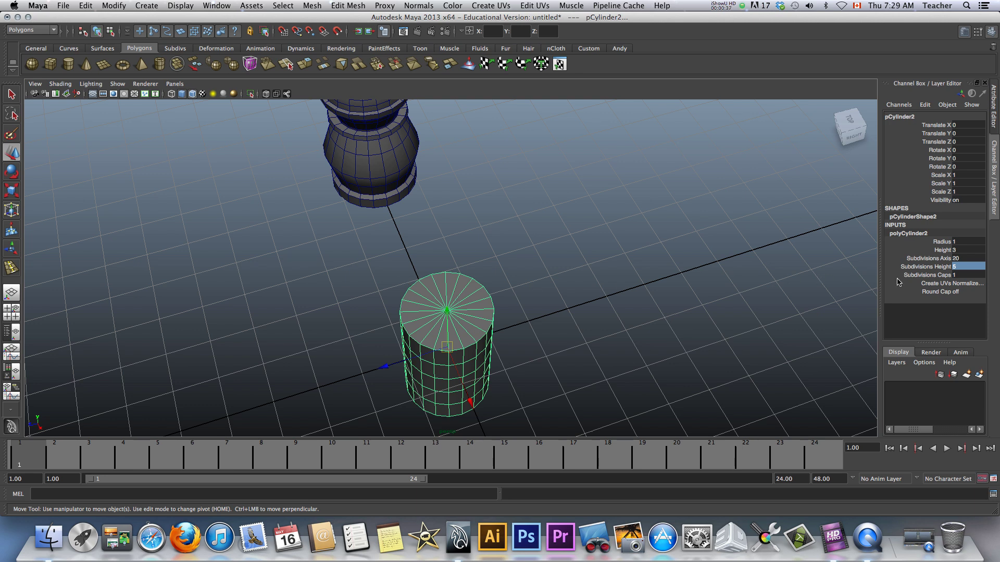
click(968, 275)
text(2)
key(Return)
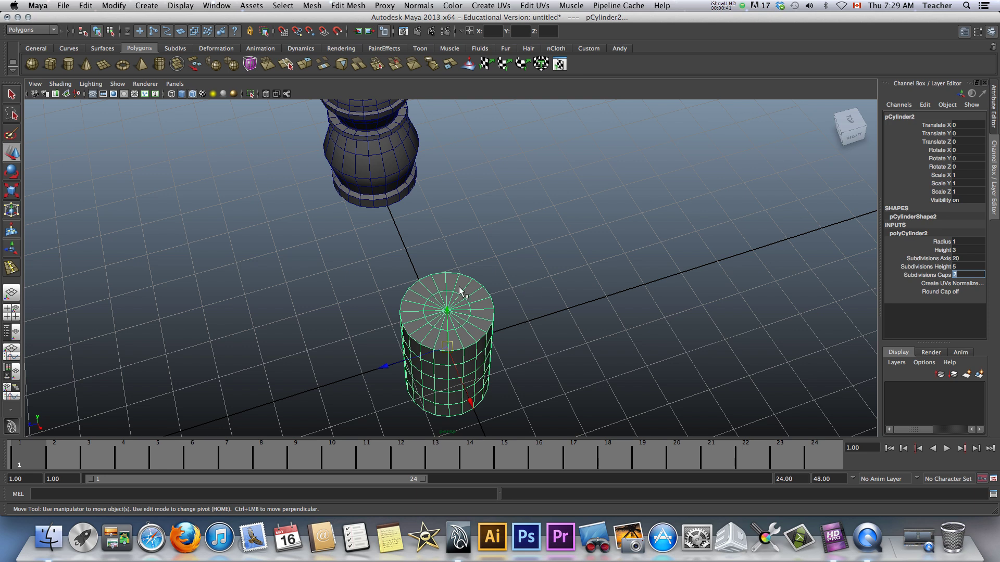
Scale the inner edge loop on the cylinder's top cap outward until it sits close to the rim.
click(443, 290)
scroll(445, 292, up, 2)
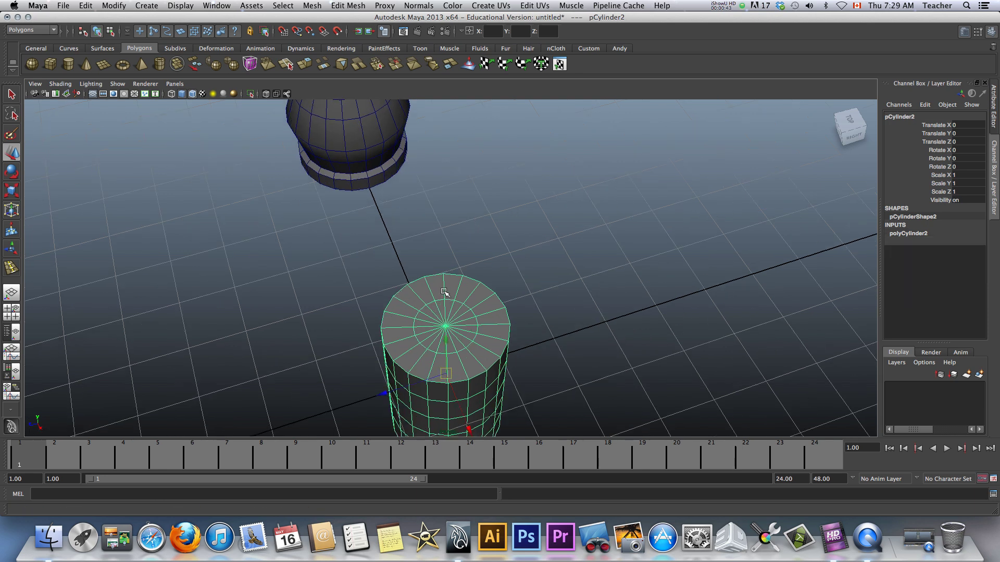
right_drag(452, 312, 452, 290)
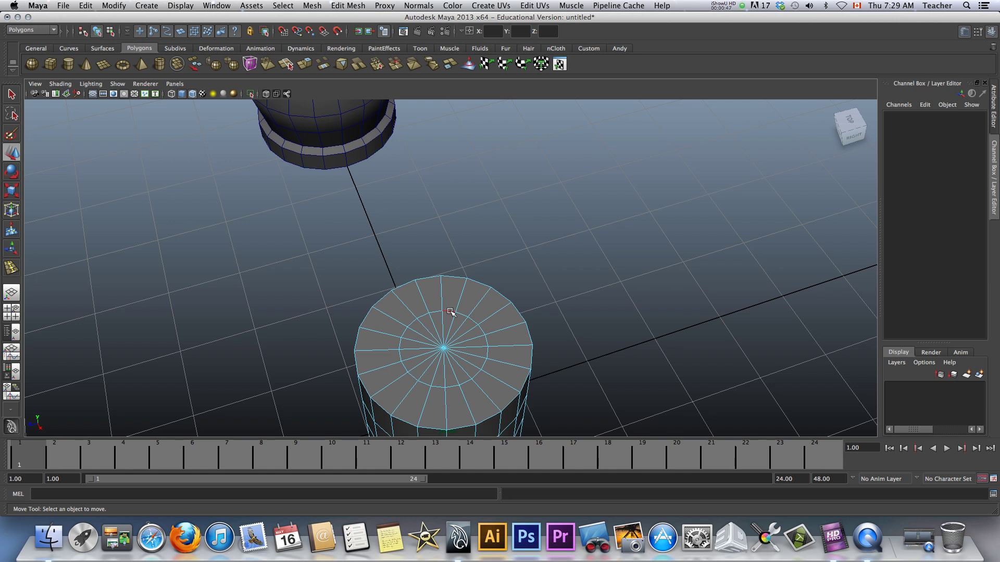
double_click(450, 311)
key(r)
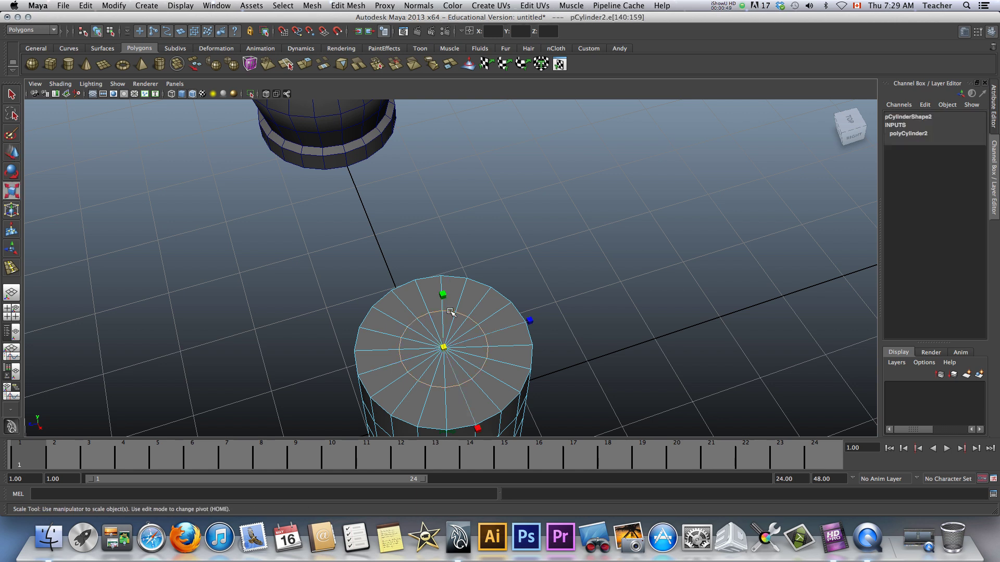
drag(444, 347, 481, 346)
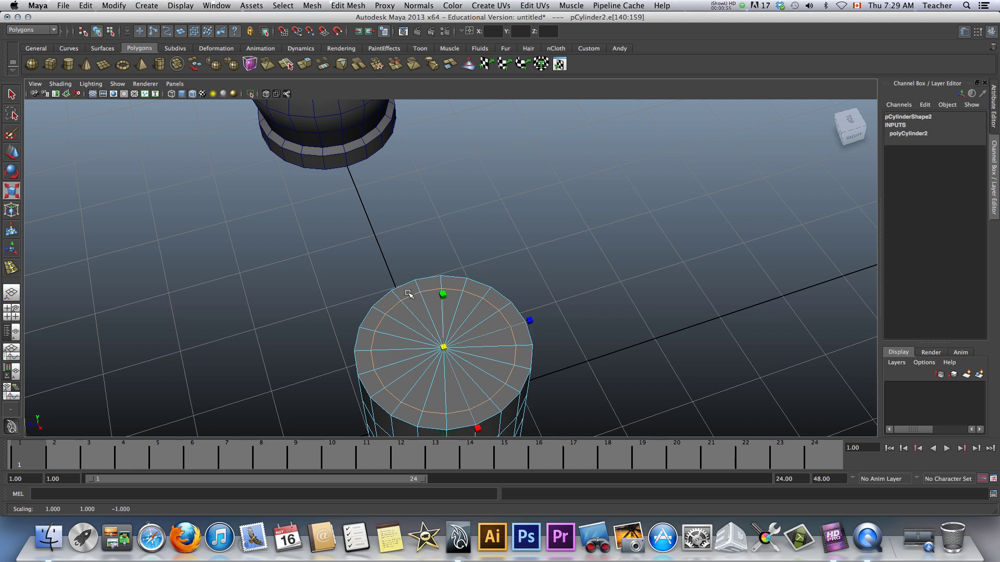
scroll(409, 294, down, 3)
alt+drag(382, 309, 375, 277)
Return the cylinder to object mode and set its Translate Y to 1.5 so it stands on the grid.
key(w)
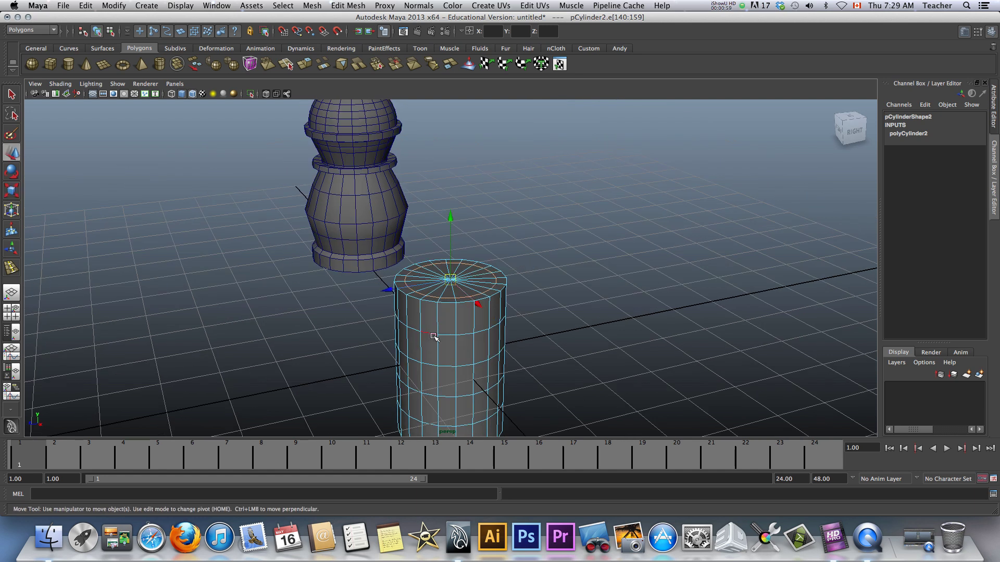
right_drag(452, 324, 475, 313)
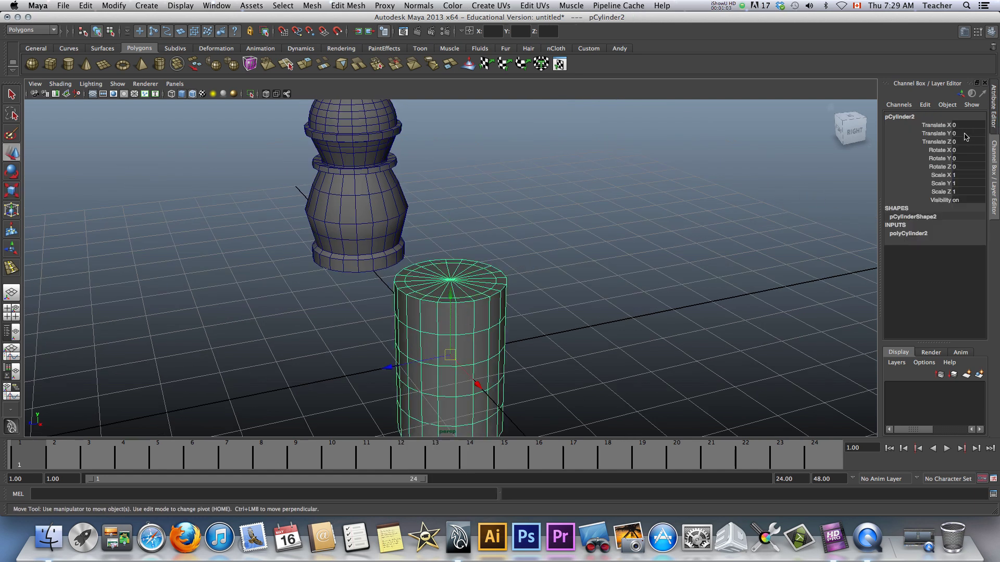
click(964, 134)
text(1.5)
key(Return)
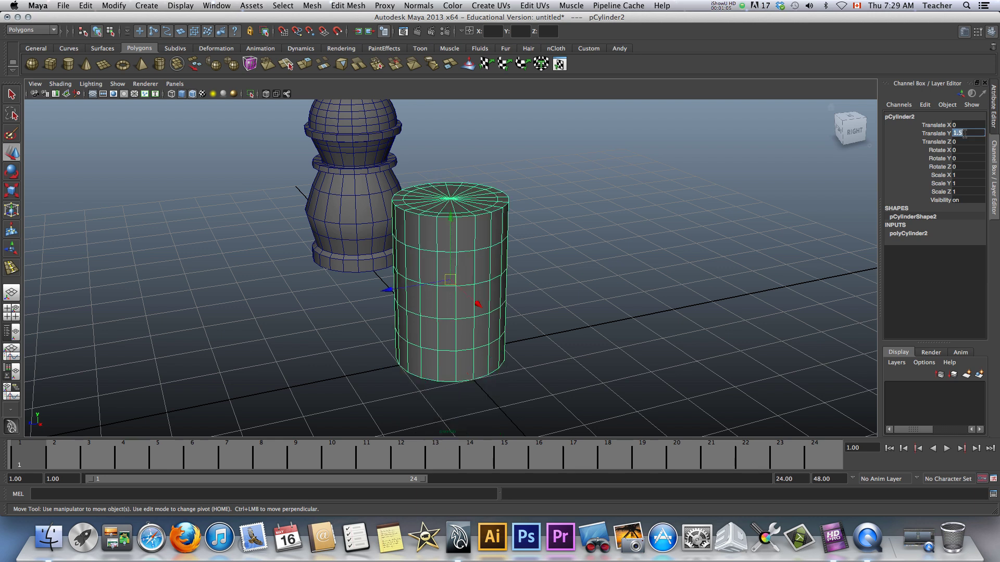
mouse_move(386, 298)
alt+mouse_down()
mouse_move(404, 283)
mouse_move(399, 306)
alt+mouse_up()
click(374, 291)
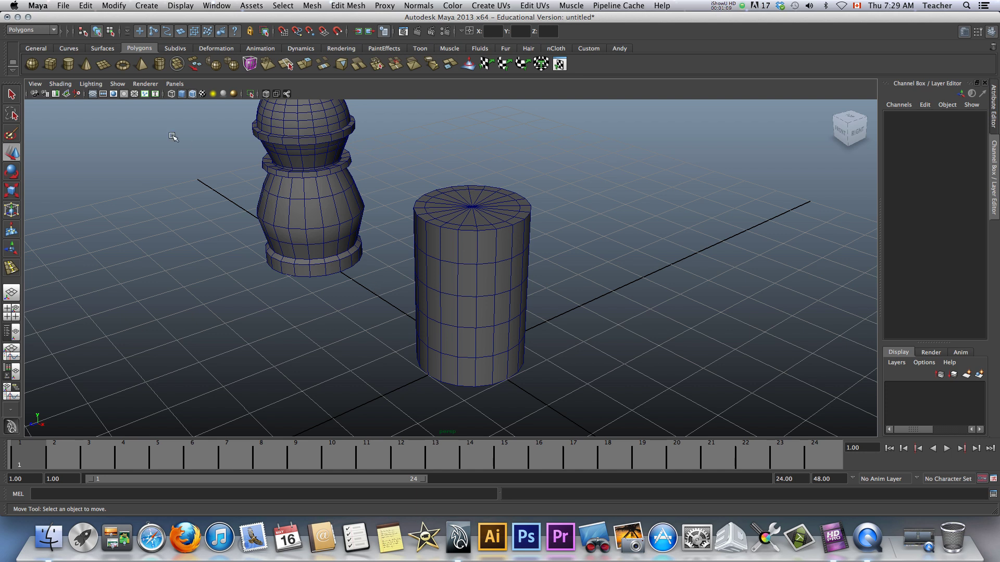
Create a polygon sphere and raise it to about 3.61 in Y so it rests on top of the cylinder.
click(31, 64)
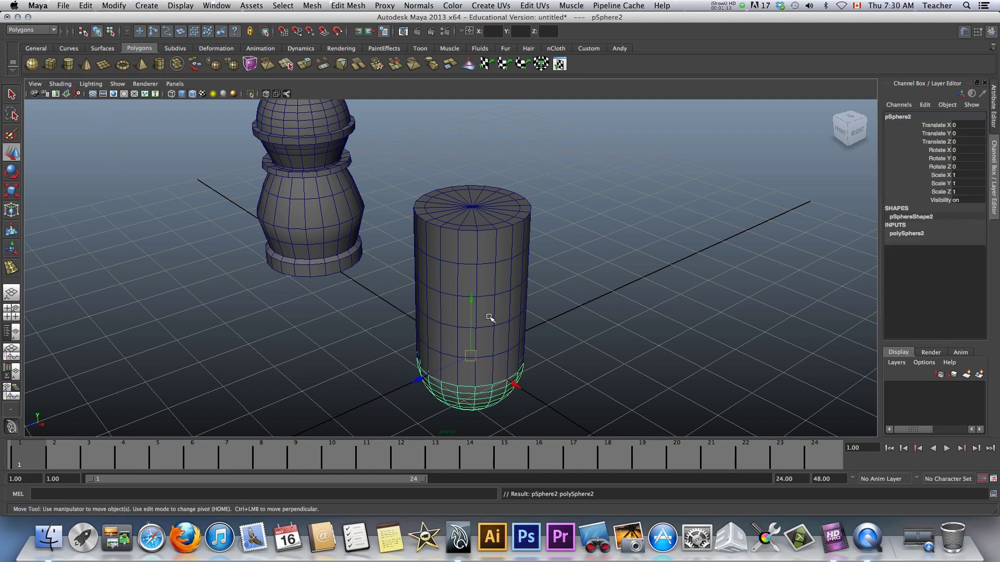
drag(471, 321, 472, 128)
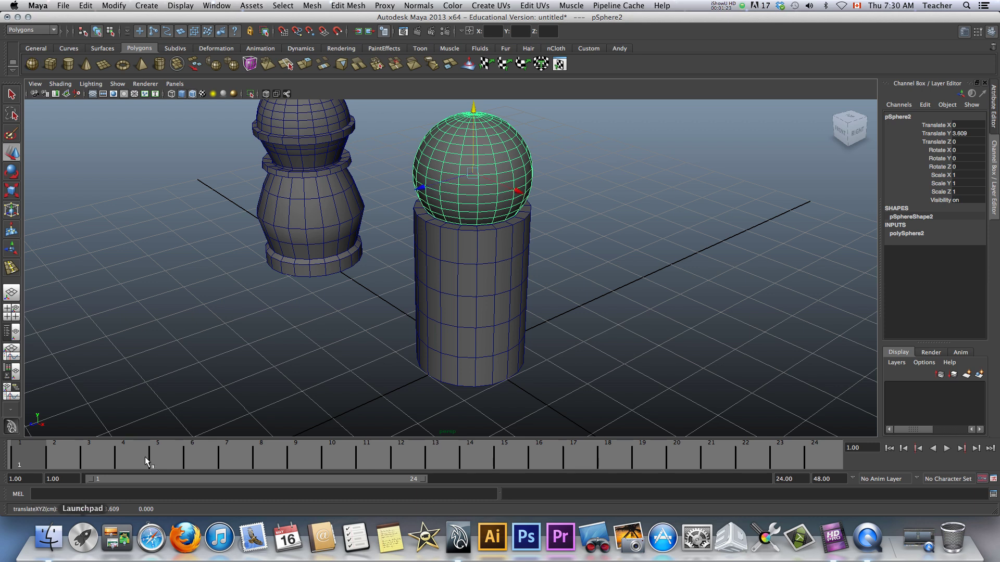
alt+drag(484, 388, 478, 335)
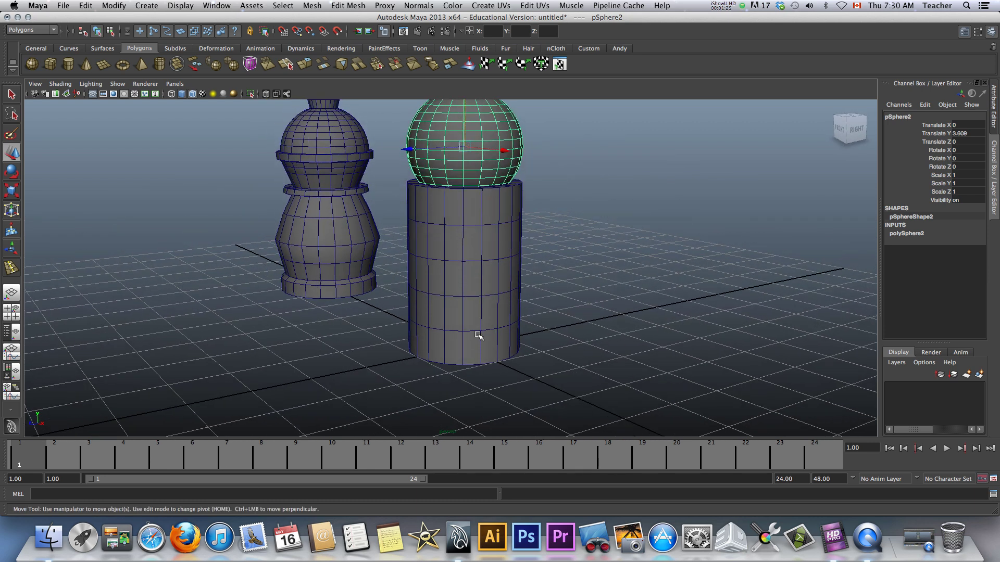
alt+drag(474, 239, 475, 268)
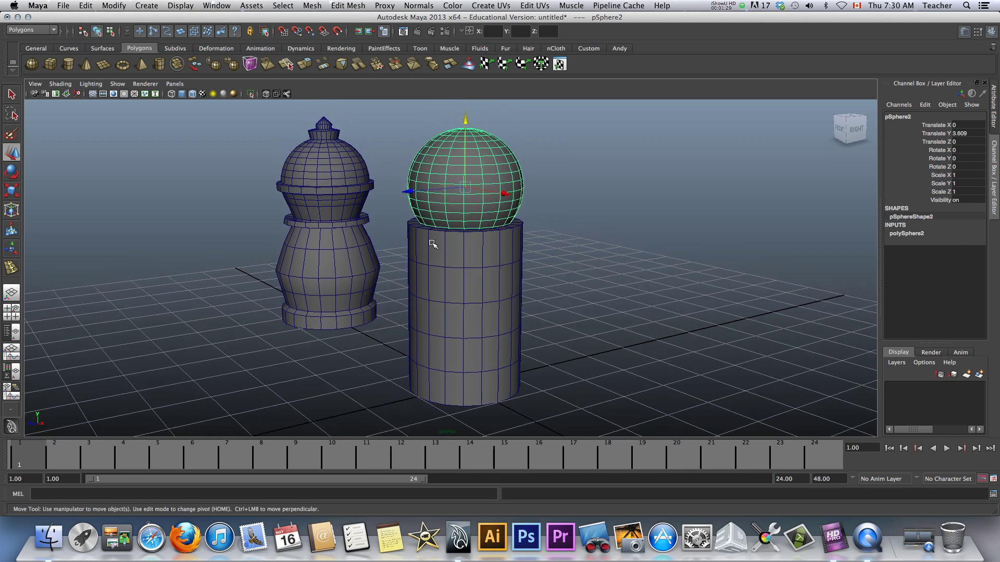
Combine the cylinder and the sphere into a single polygon mesh.
click(445, 278)
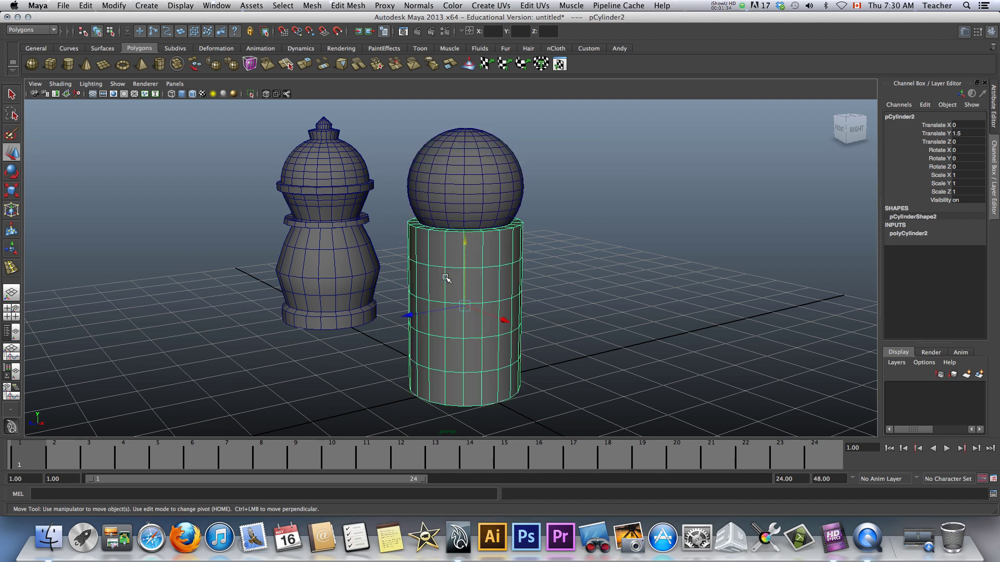
click(455, 191)
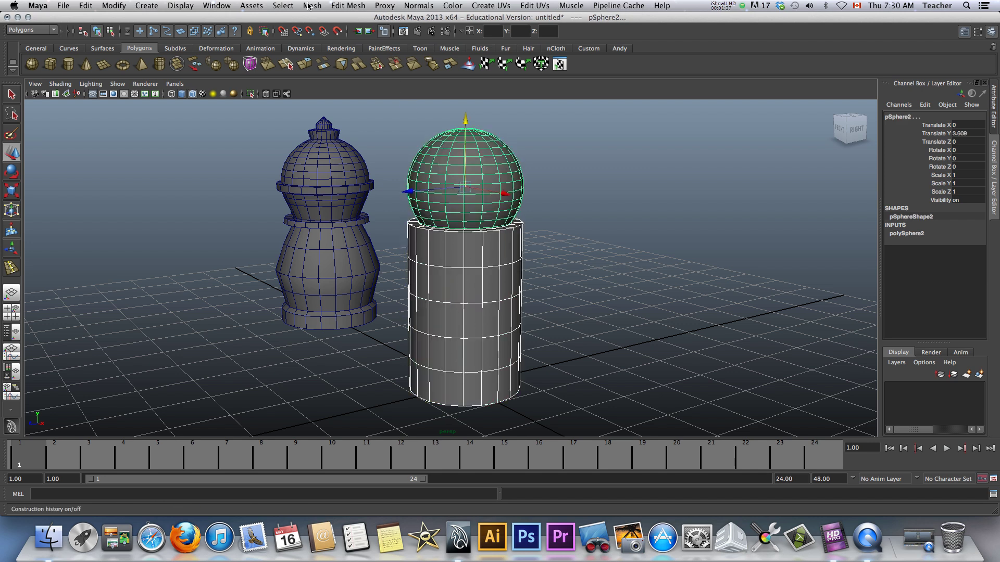
click(23, 30)
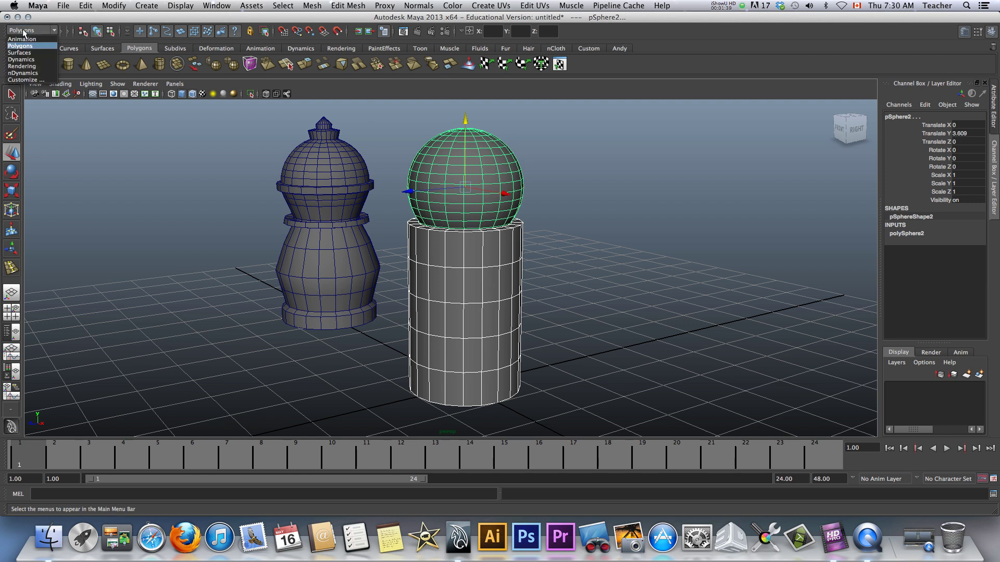
click(23, 30)
click(313, 7)
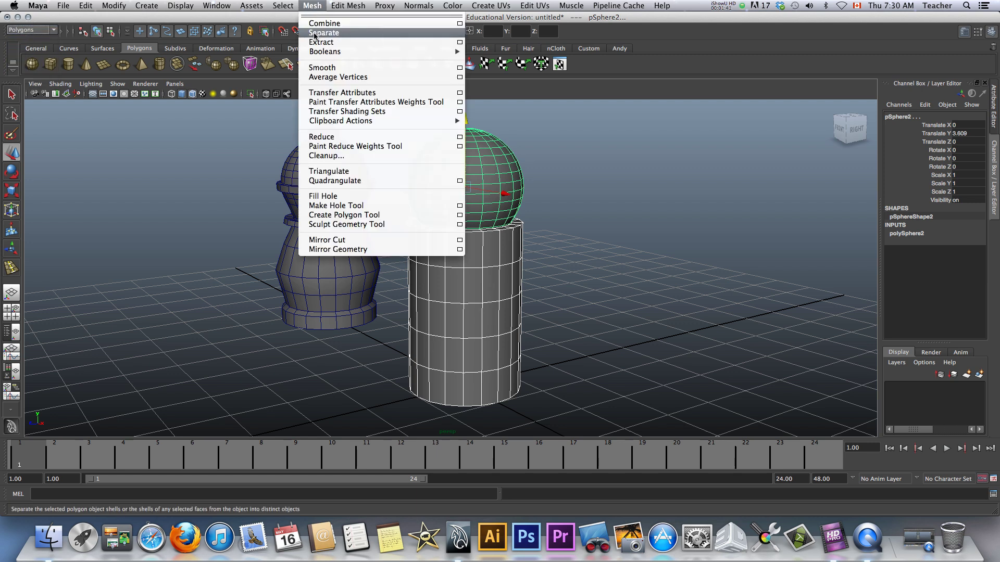
click(318, 24)
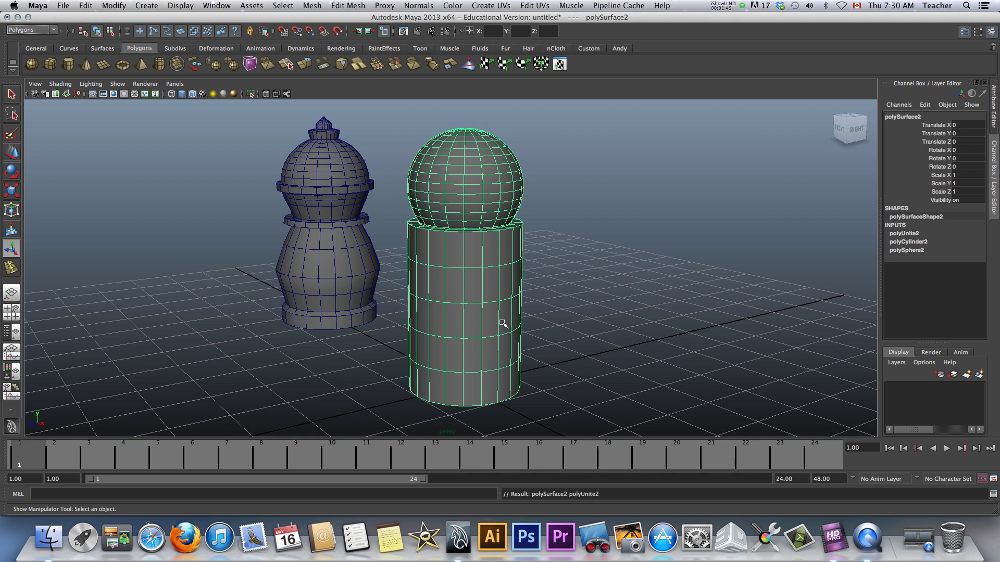
Lower the edge loop nearest the cylinder's base to a height of about 0.24 above the grid.
alt+drag(430, 326, 374, 346)
click(420, 319)
click(479, 291)
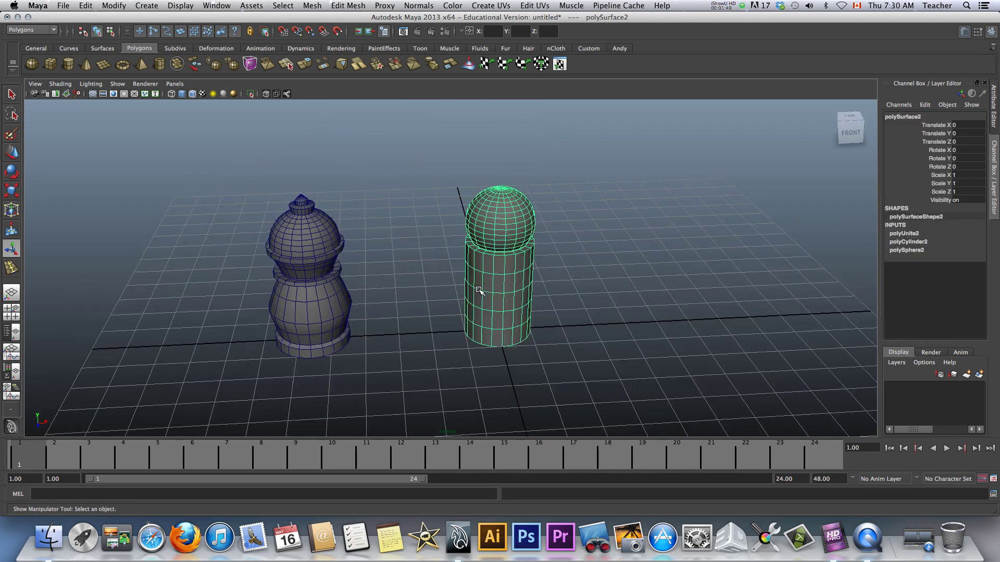
key(w)
alt+drag(517, 357, 469, 330)
scroll(475, 299, up, 5)
alt+middle_drag(493, 309, 467, 284)
right_click(500, 359)
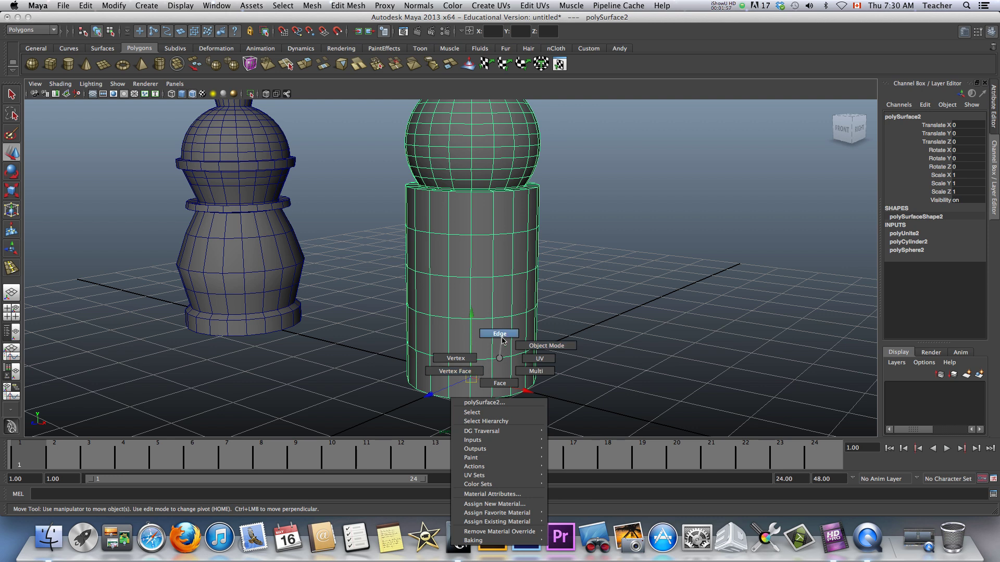
click(501, 335)
double_click(508, 358)
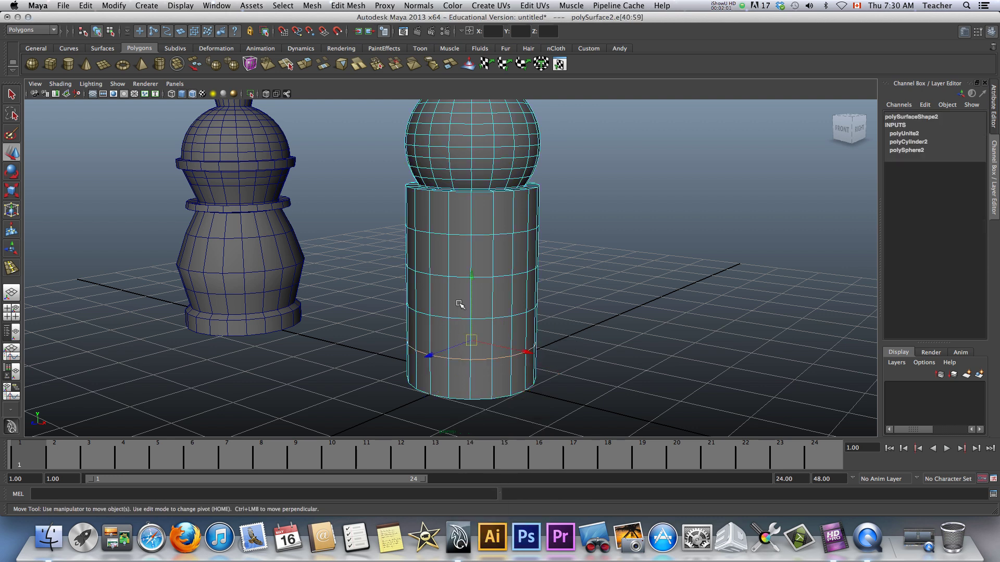
drag(474, 283, 475, 316)
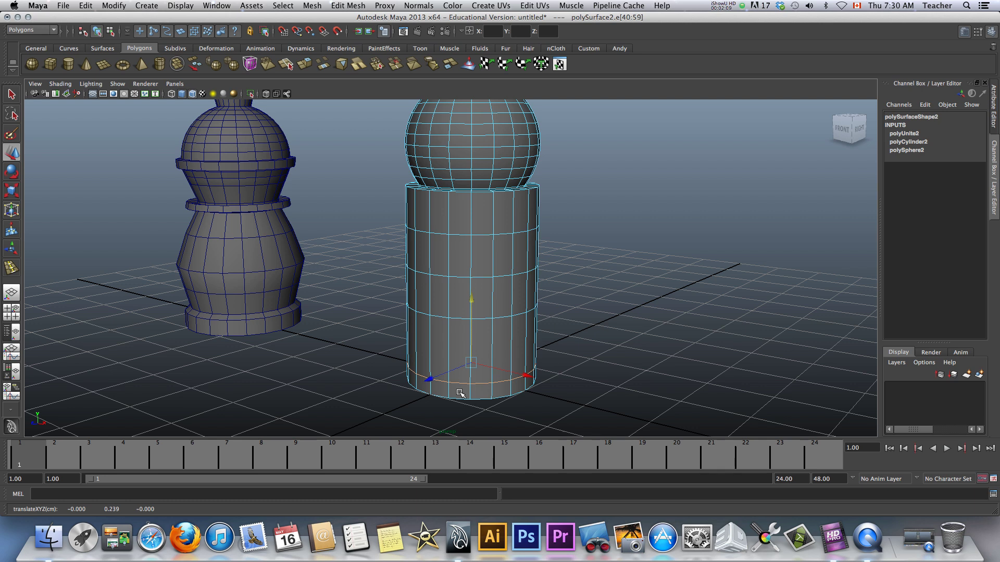
Extrude the bottom ring of faces around the cylinder outward with a thickness of 0.1 to form a base rim.
scroll(466, 333, down, 4)
mouse_move(465, 336)
alt+mouse_down()
mouse_move(458, 312)
mouse_move(462, 324)
alt+mouse_up()
scroll(462, 325, up, 5)
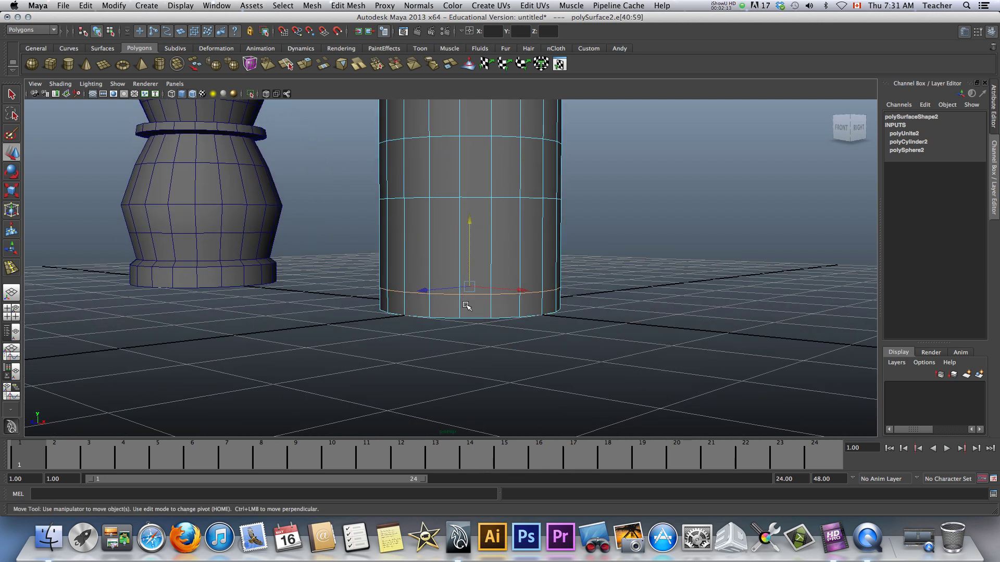
right_click(467, 306)
right_drag(466, 306, 466, 329)
click(473, 307)
shift+double_click(447, 305)
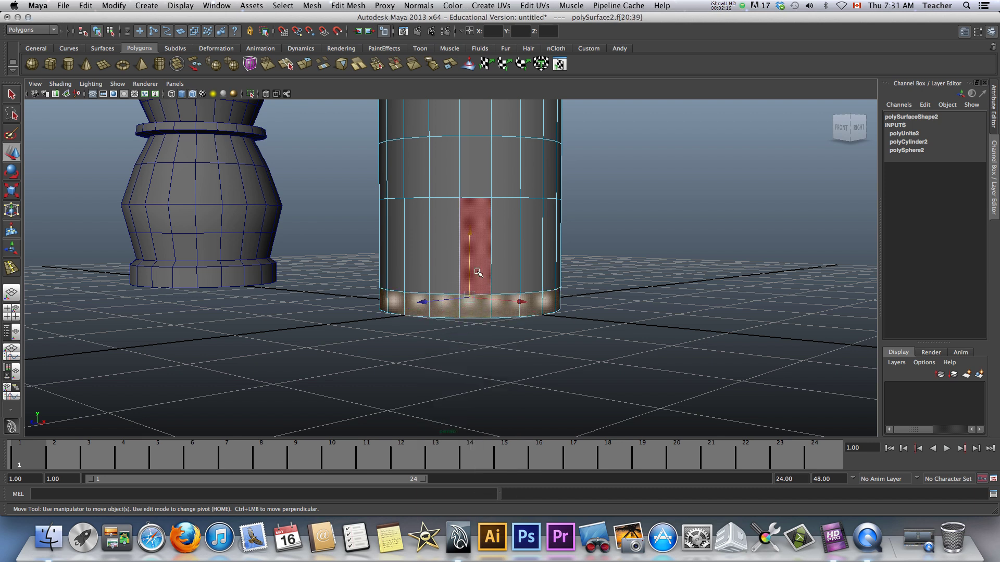
click(305, 64)
alt+drag(387, 227, 411, 244)
drag(715, 314, 719, 314)
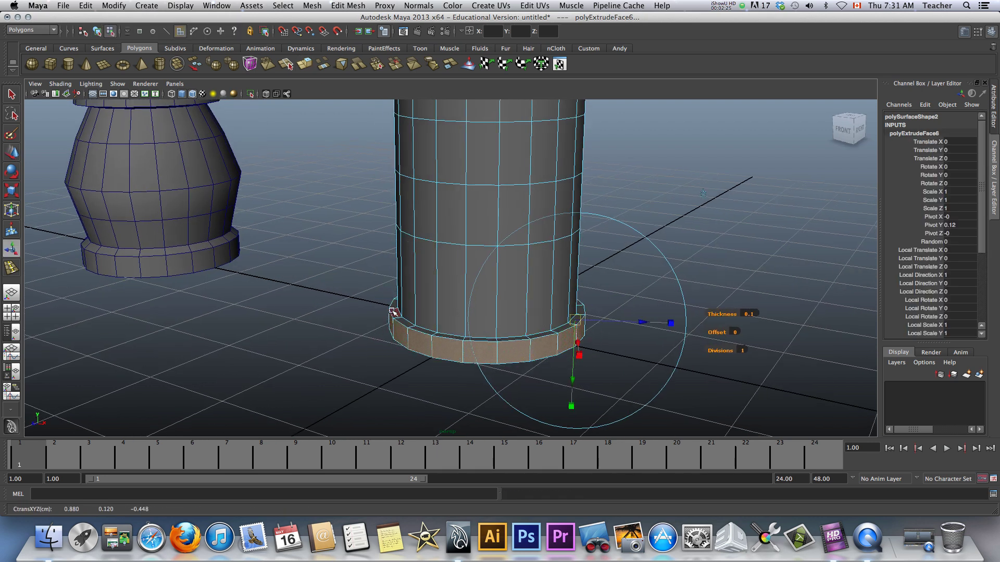
Scale in the edge loop just below the cylinder's top rim to form a narrow neck under the sphere.
click(359, 285)
scroll(474, 207, down, 3)
scroll(474, 208, down, 2)
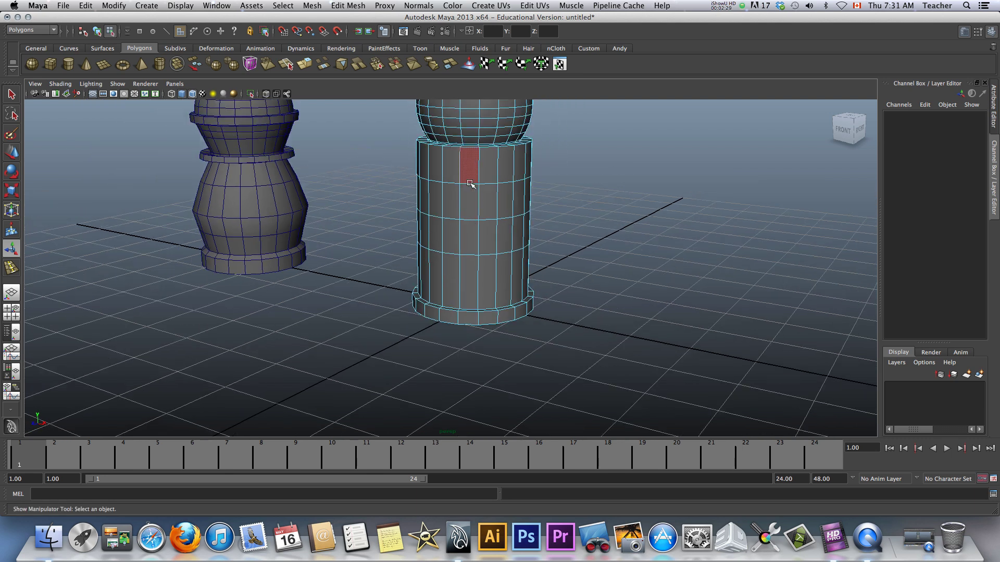
right_drag(470, 183, 477, 161)
double_click(469, 183)
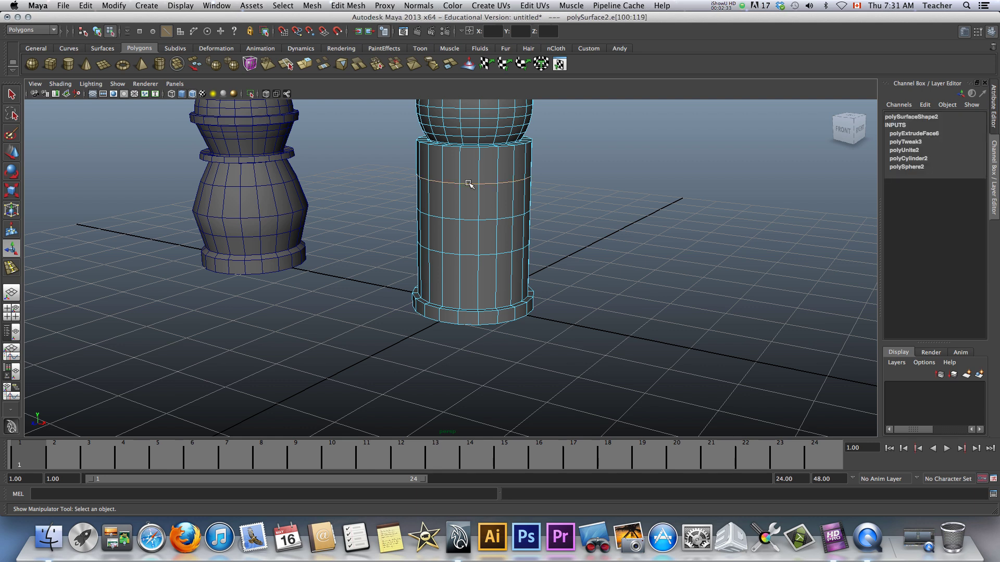
key(r)
drag(471, 173, 450, 175)
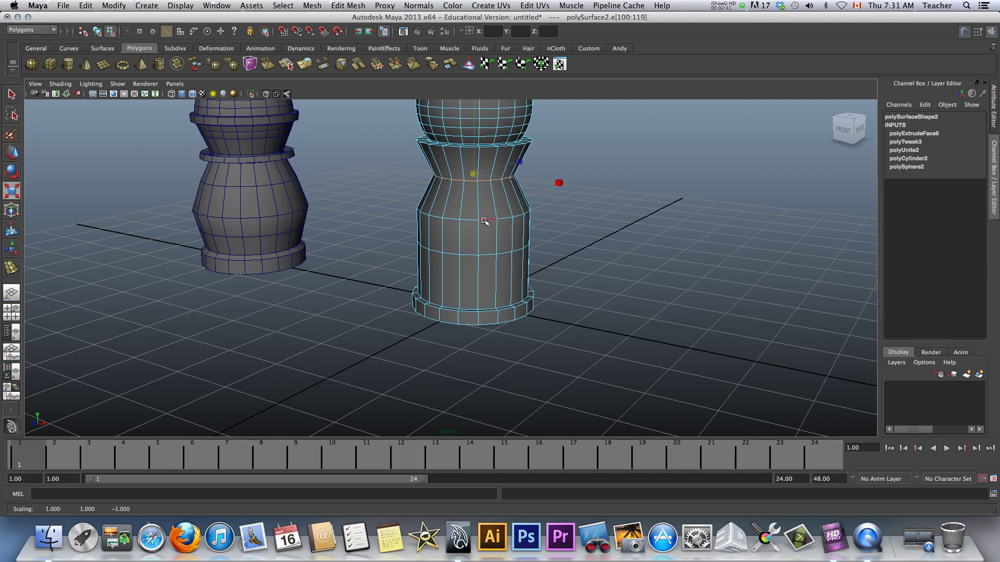
Scale in the next edge loop below the neck so the body widens gradually toward the straight lower part.
click(485, 219)
double_click(485, 220)
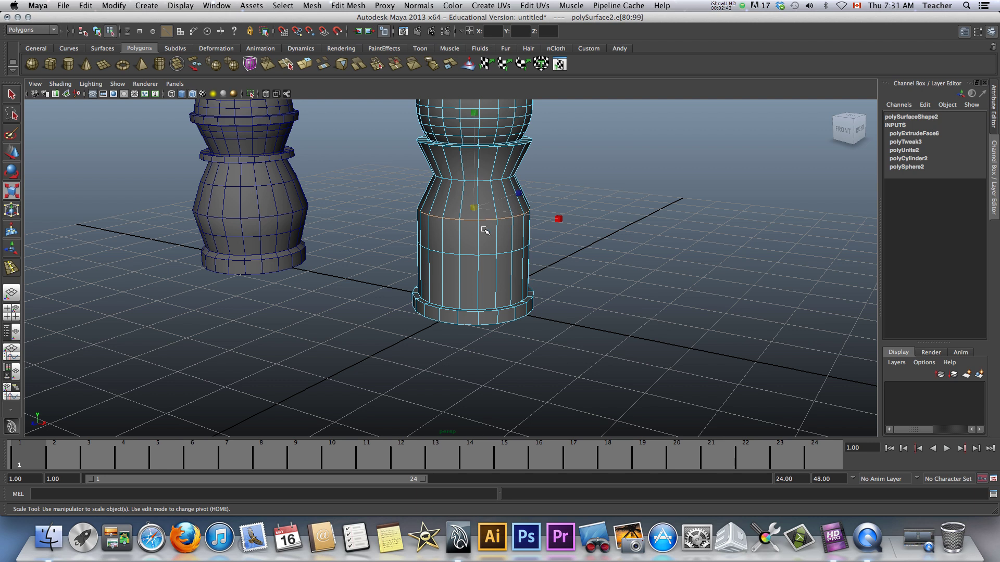
alt+drag(486, 231, 511, 230)
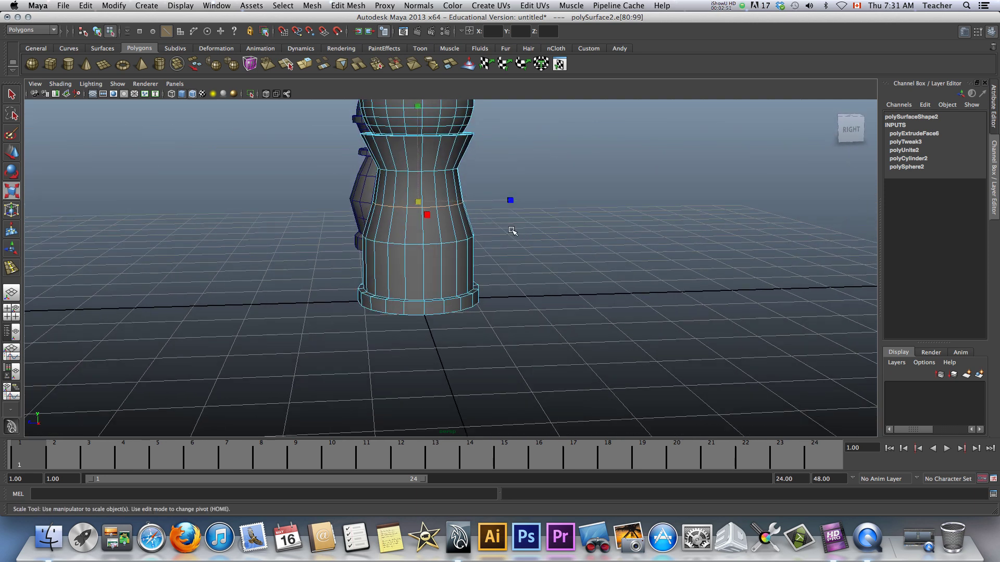
alt+middle_drag(510, 230, 579, 316)
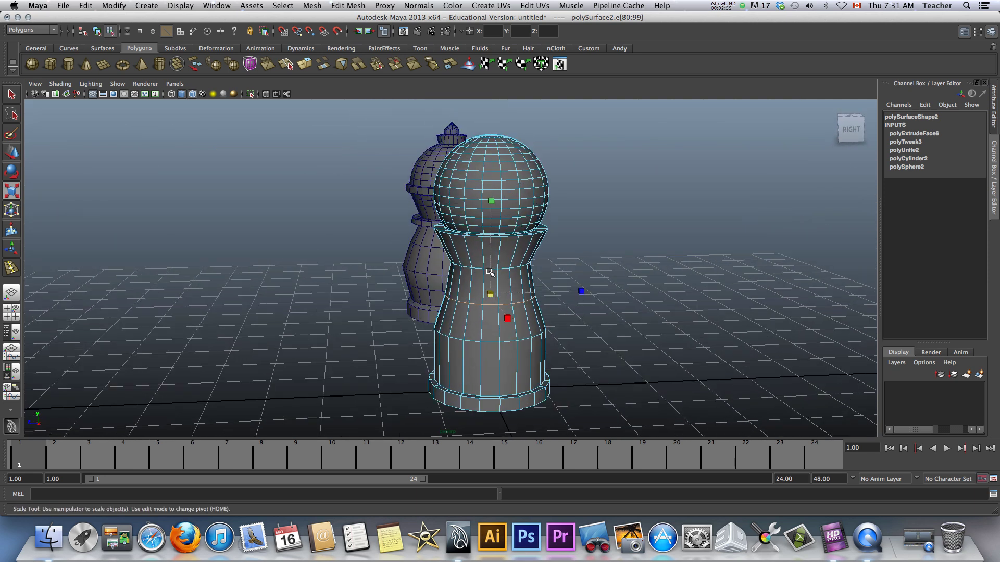
mouse_move(489, 271)
alt+mouse_down()
mouse_move(471, 271)
mouse_move(500, 273)
alt+mouse_up()
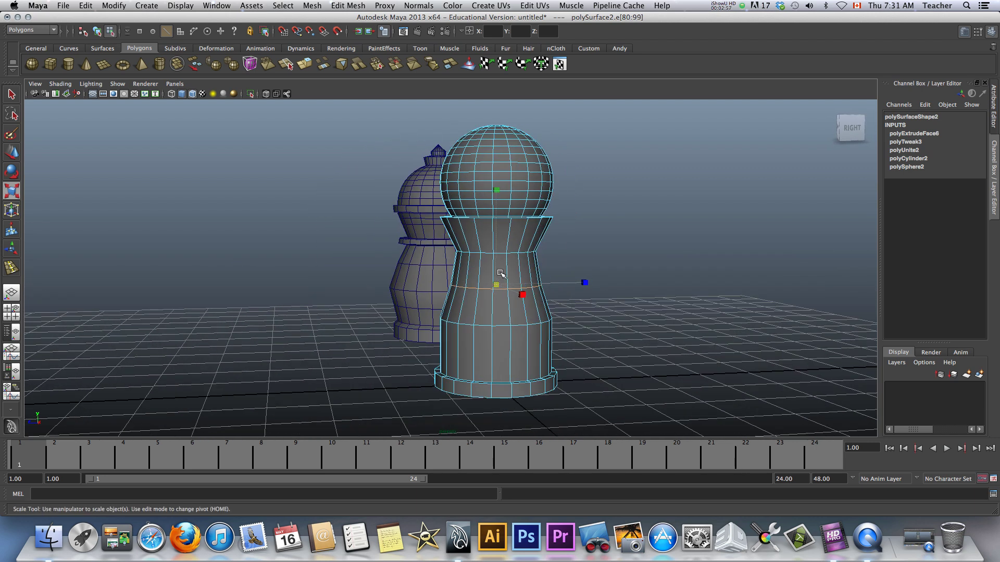
Insert three edge loops around the narrow neck, one just above it and two just below it.
right_drag(502, 269, 526, 262)
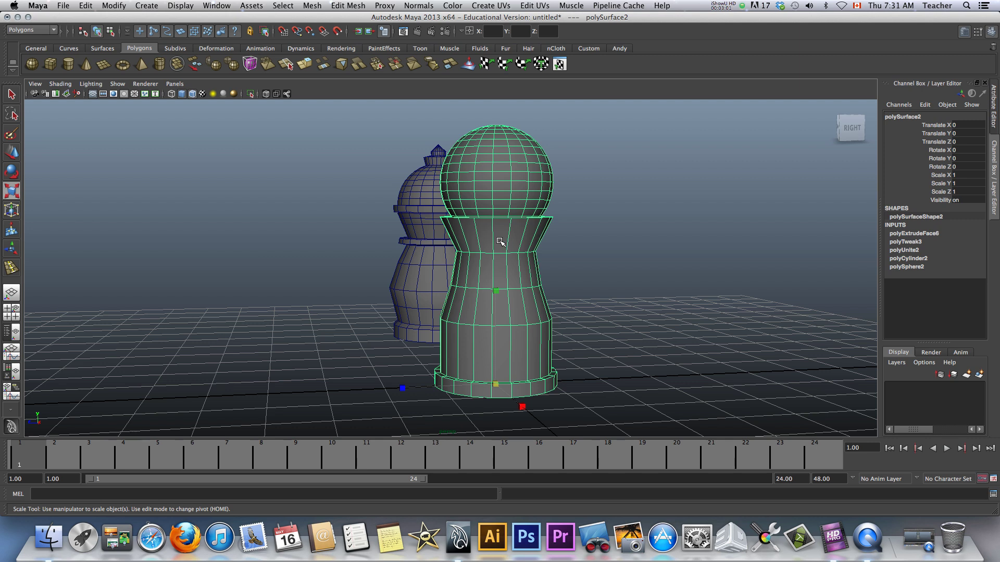
key(w)
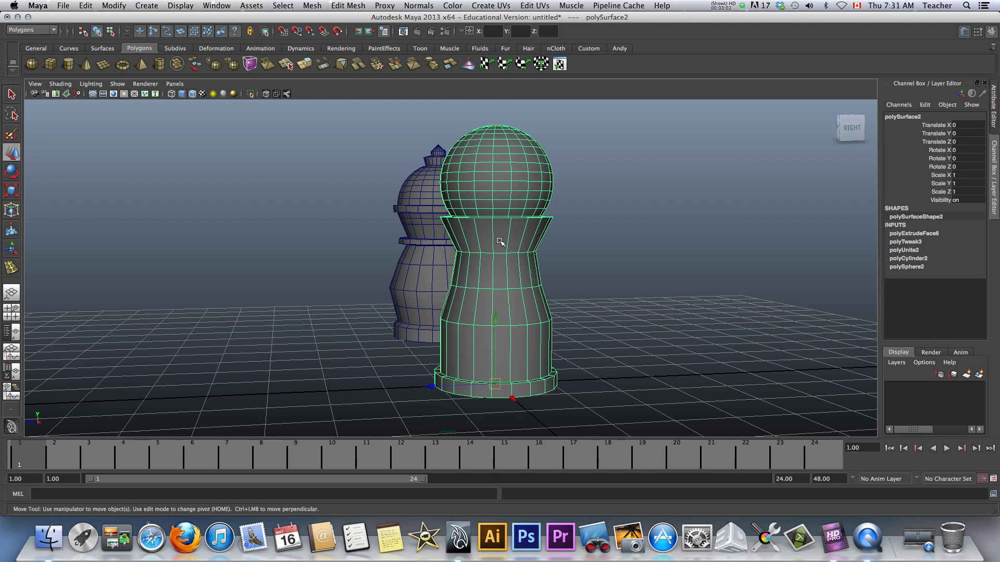
click(336, 7)
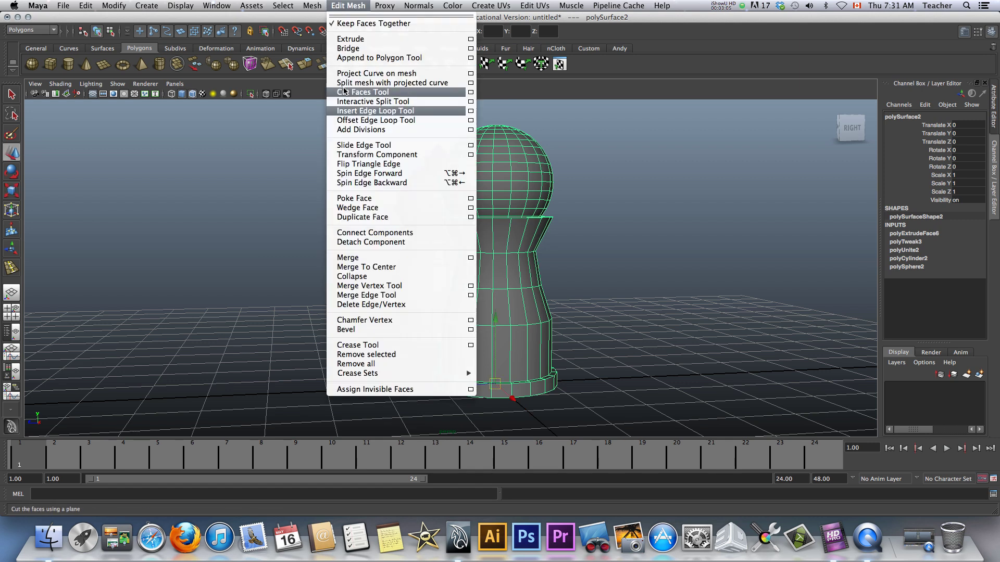
click(365, 112)
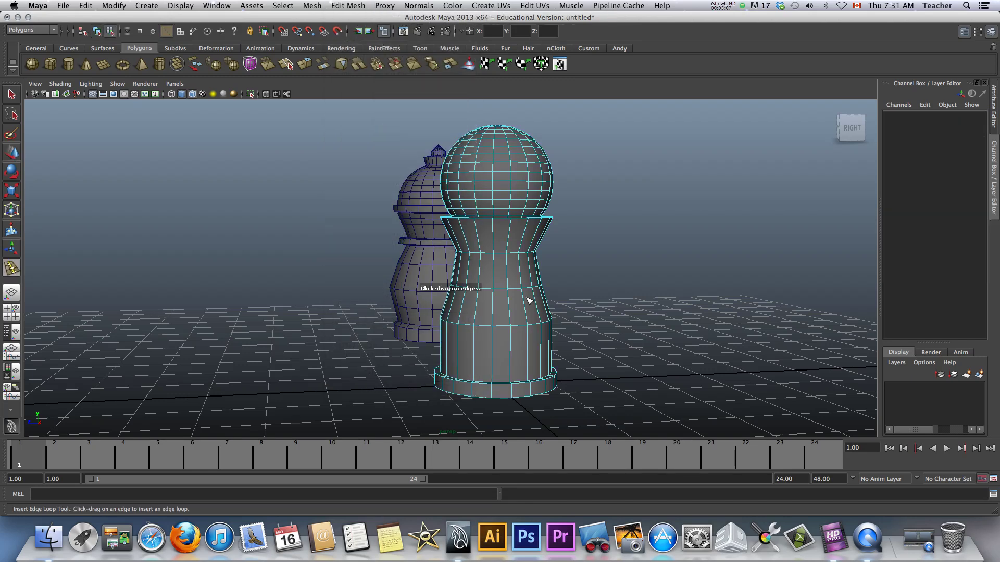
mouse_move(510, 268)
mouse_down()
mouse_move(509, 249)
mouse_move(509, 264)
mouse_up()
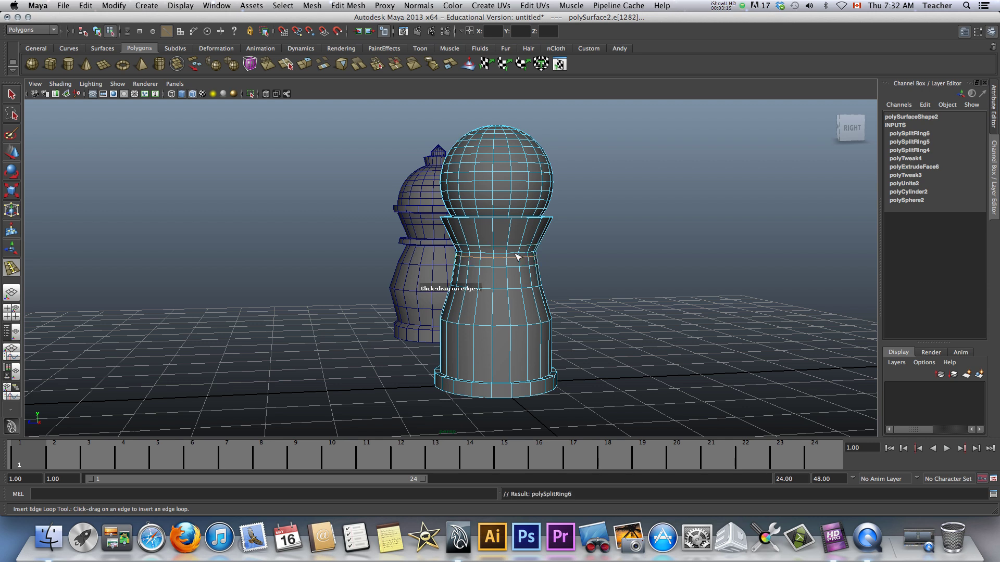
Extrude the ring of faces between the two new loops below the neck outward with a thickness of 0.2 to form a collar.
scroll(518, 256, up, 5)
key(w)
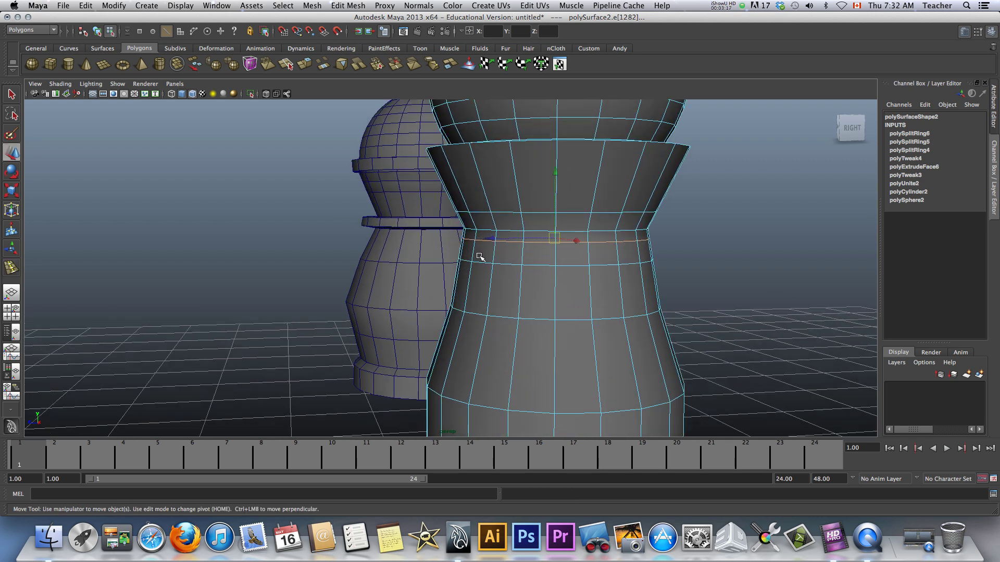
alt+drag(522, 238, 502, 229)
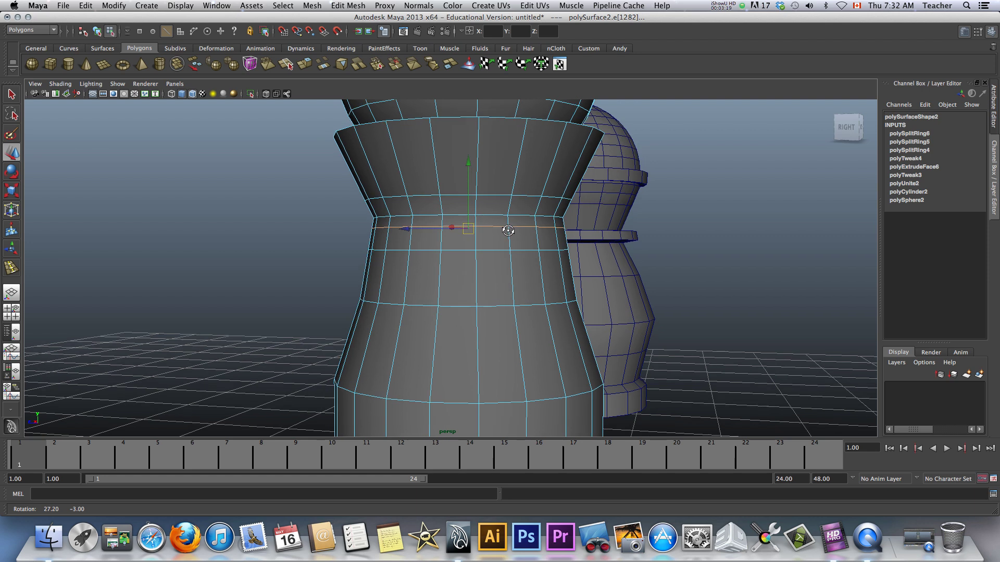
alt+drag(509, 230, 504, 244)
right_click(501, 248)
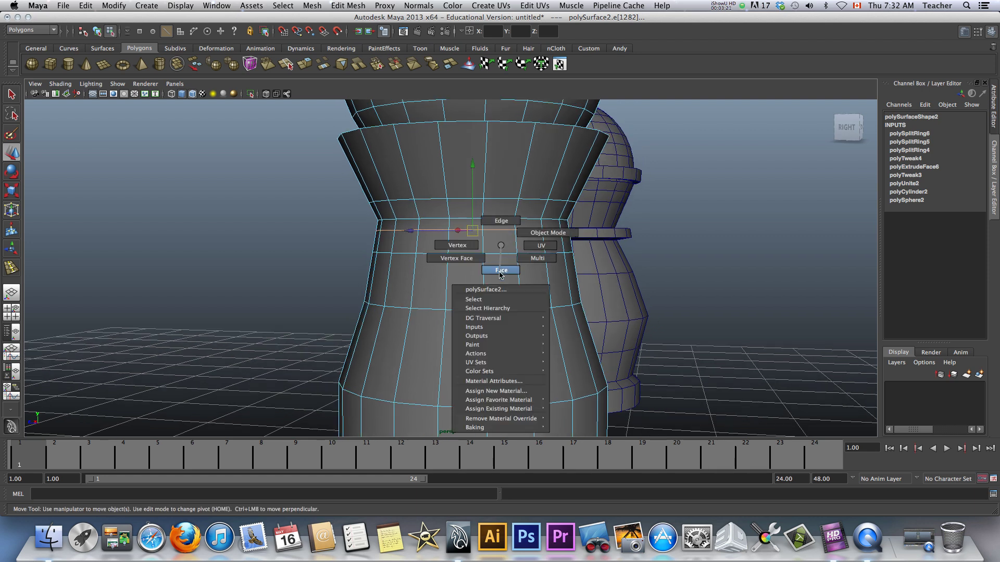
click(500, 270)
click(500, 242)
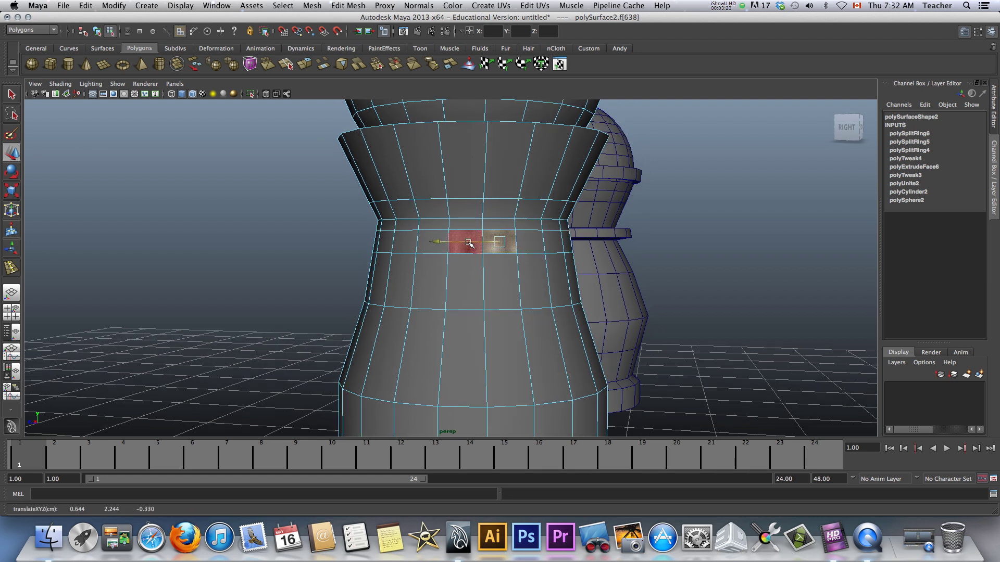
click(420, 249)
alt+drag(348, 244, 579, 285)
double_click(582, 323)
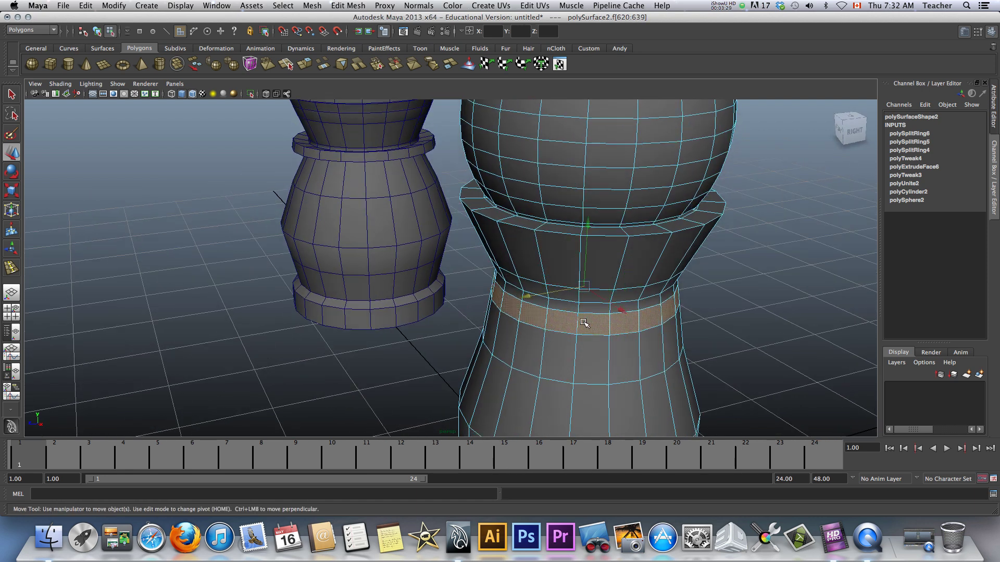
click(313, 68)
drag(768, 318, 769, 318)
scroll(369, 324, down, 8)
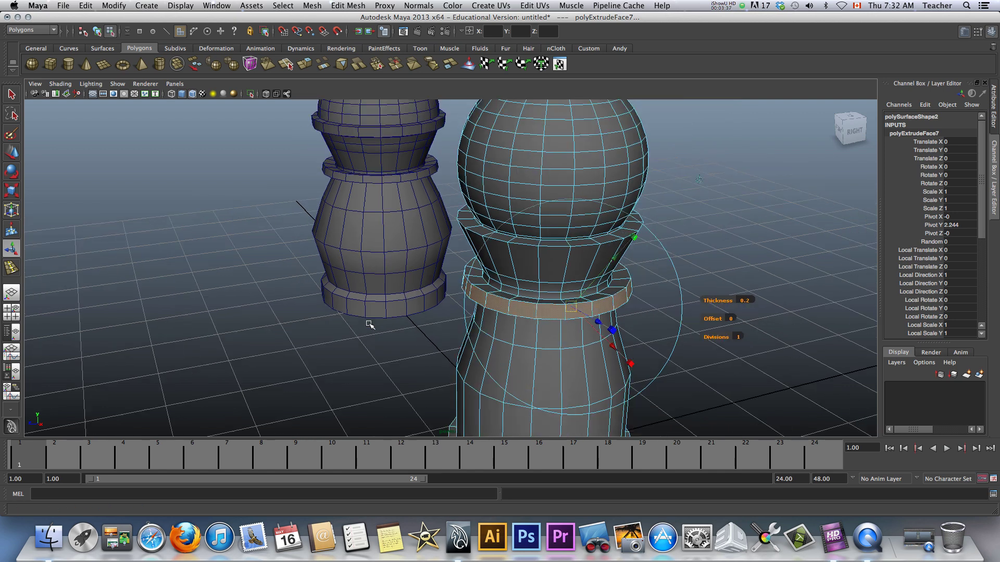
Lower the edge loop where the tapered body meets the straight lower wall to lengthen the taper.
alt+drag(370, 343, 357, 325)
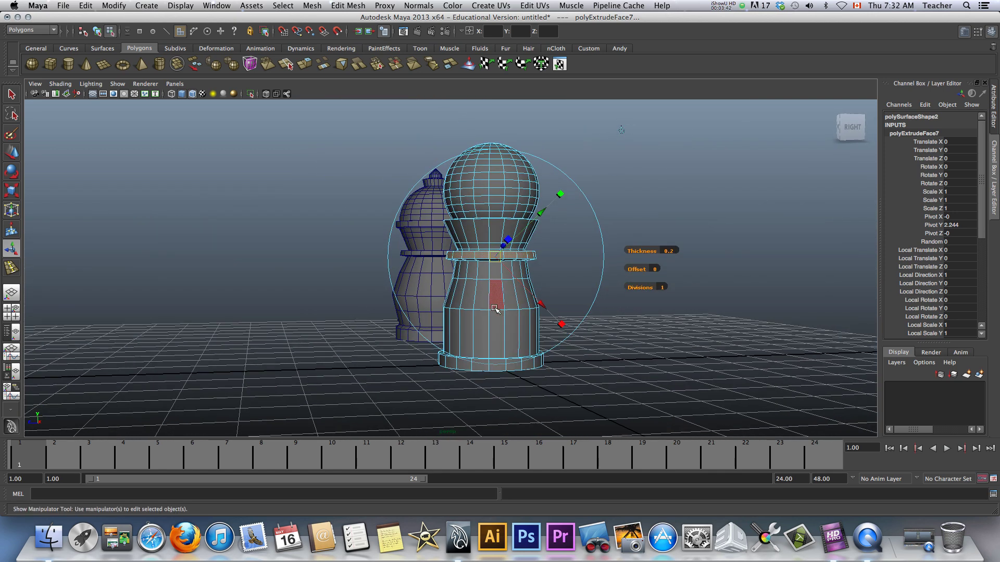
scroll(495, 308, up, 5)
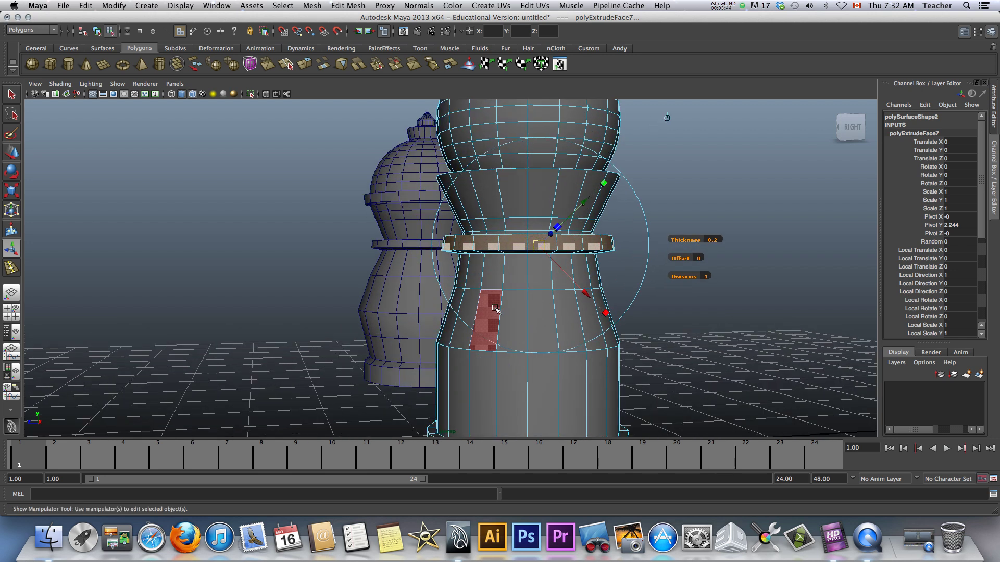
key(w)
right_click(512, 352)
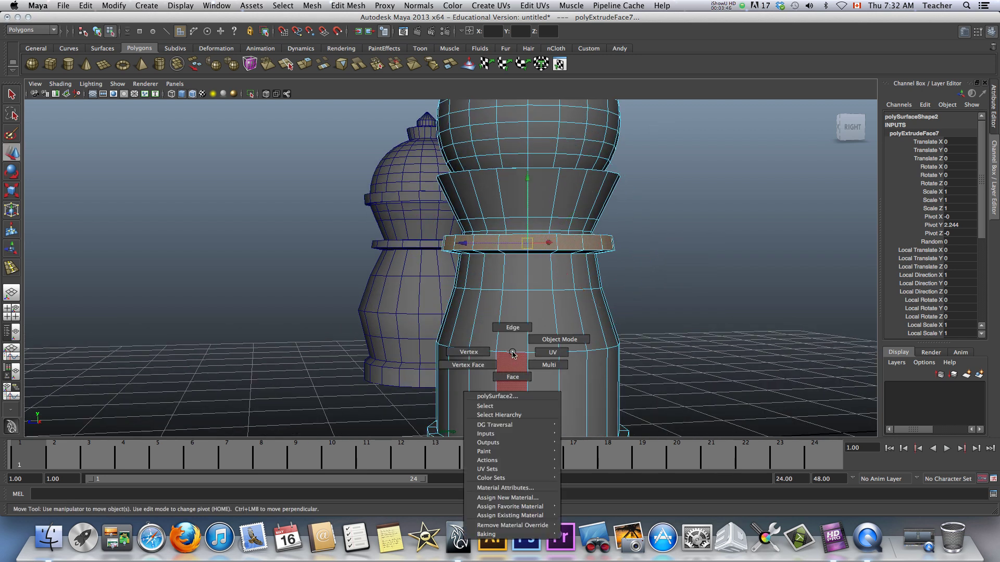
click(520, 330)
double_click(507, 352)
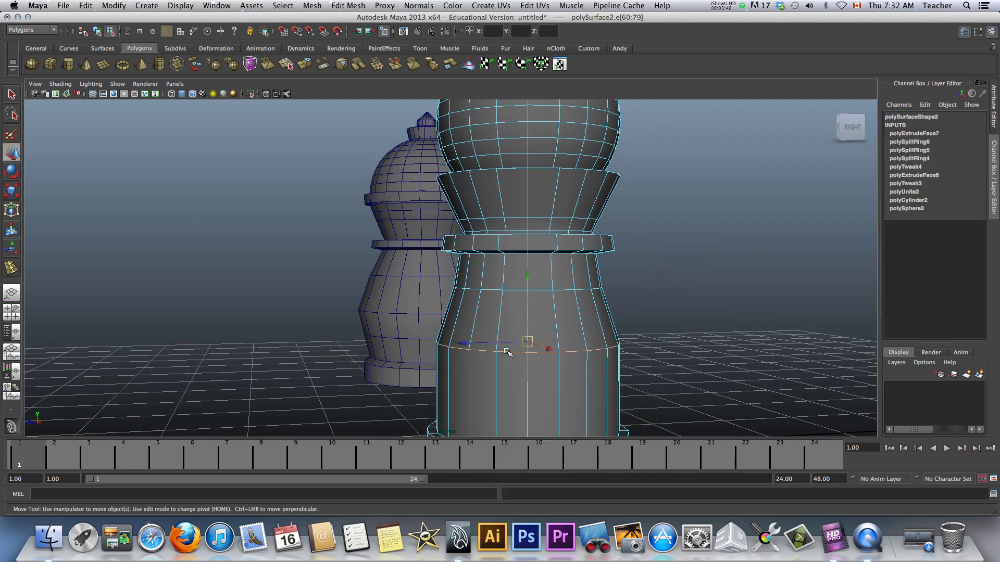
drag(528, 300, 531, 342)
scroll(528, 343, down, 5)
Select the complete circle of triangular faces around the pole on top of the new piece's sphere.
scroll(500, 214, up, 5)
scroll(500, 213, up, 2)
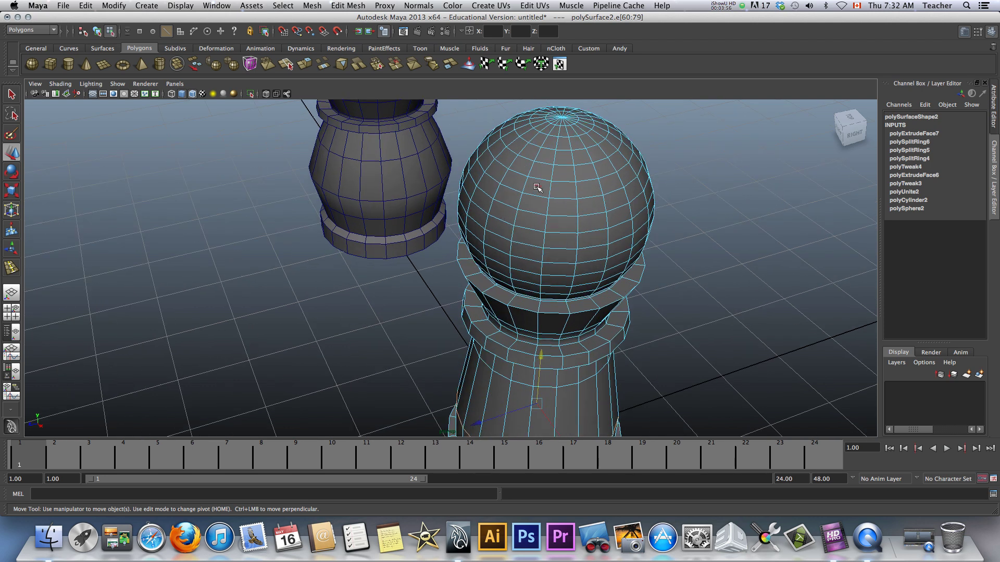
alt+drag(552, 151, 535, 224)
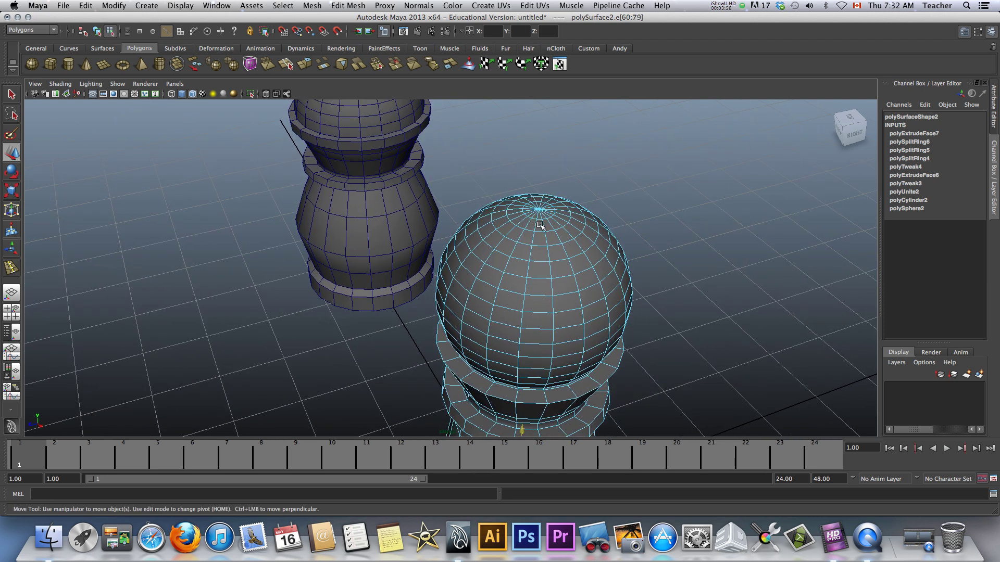
scroll(540, 222, up, 4)
scroll(532, 198, down, 8)
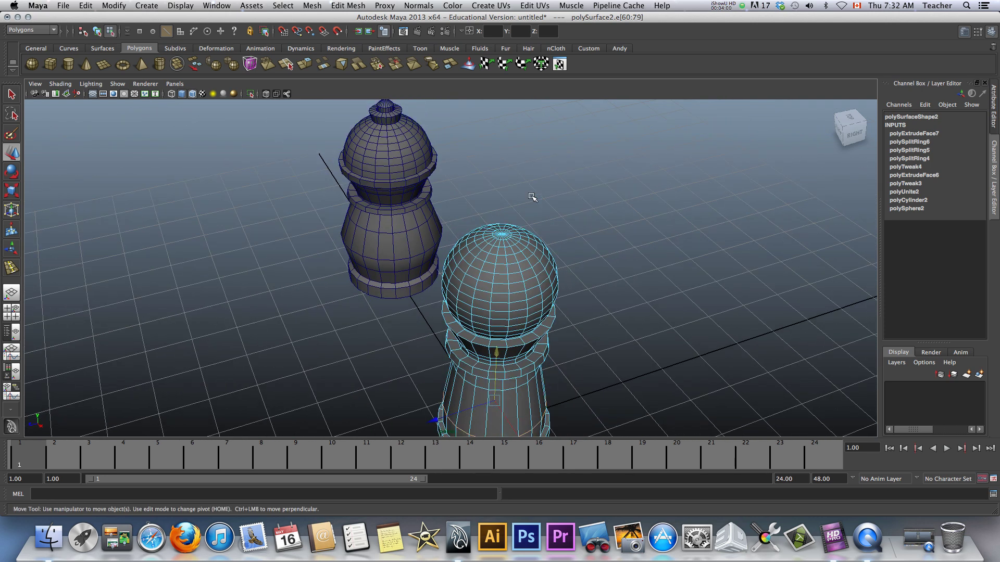
alt+middle_drag(537, 186, 529, 236)
scroll(513, 250, up, 6)
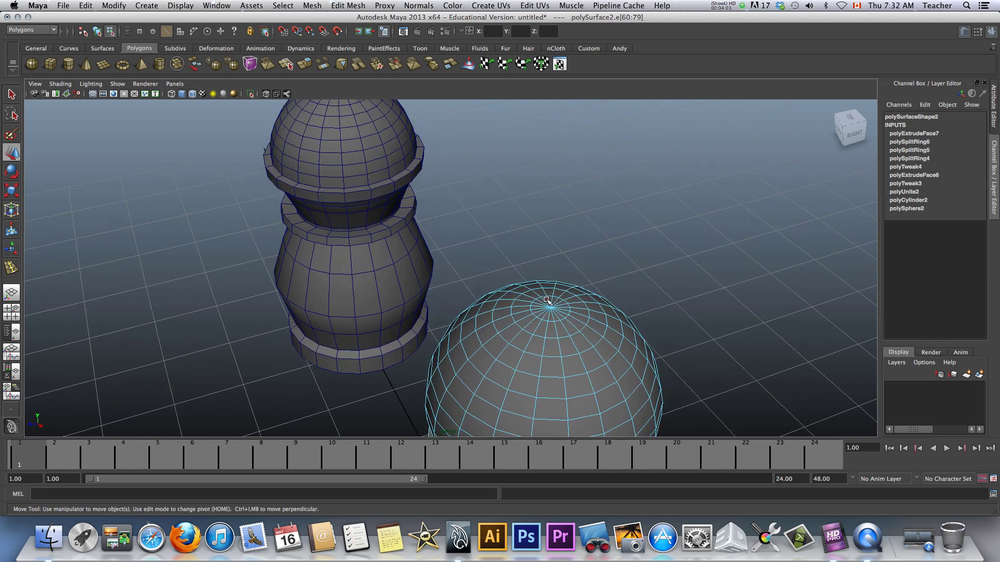
alt+drag(547, 300, 536, 348)
alt+middle_drag(536, 348, 479, 214)
mouse_move(479, 213)
alt+mouse_down()
mouse_move(426, 198)
mouse_move(479, 230)
alt+mouse_up()
scroll(468, 253, up, 4)
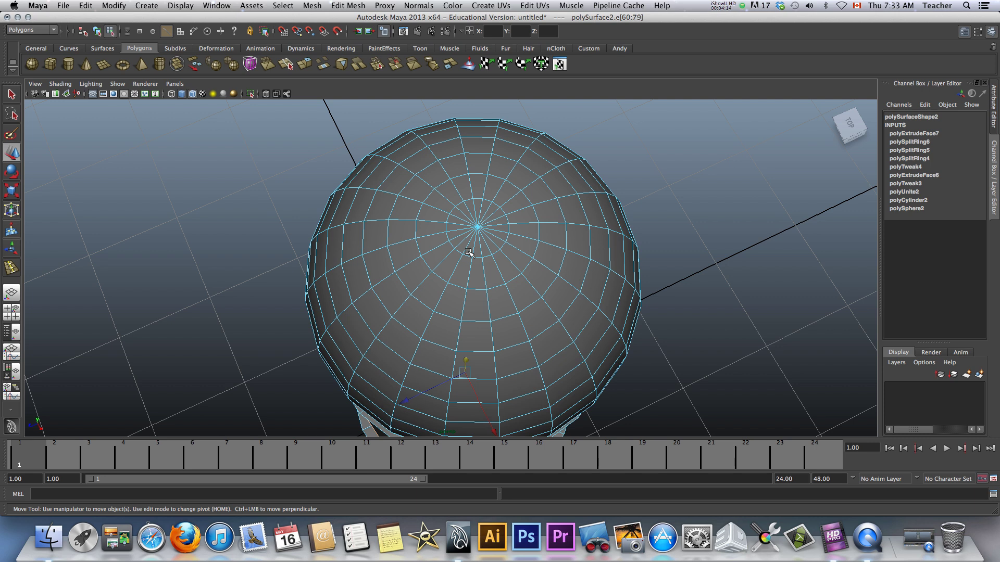
right_click(512, 242)
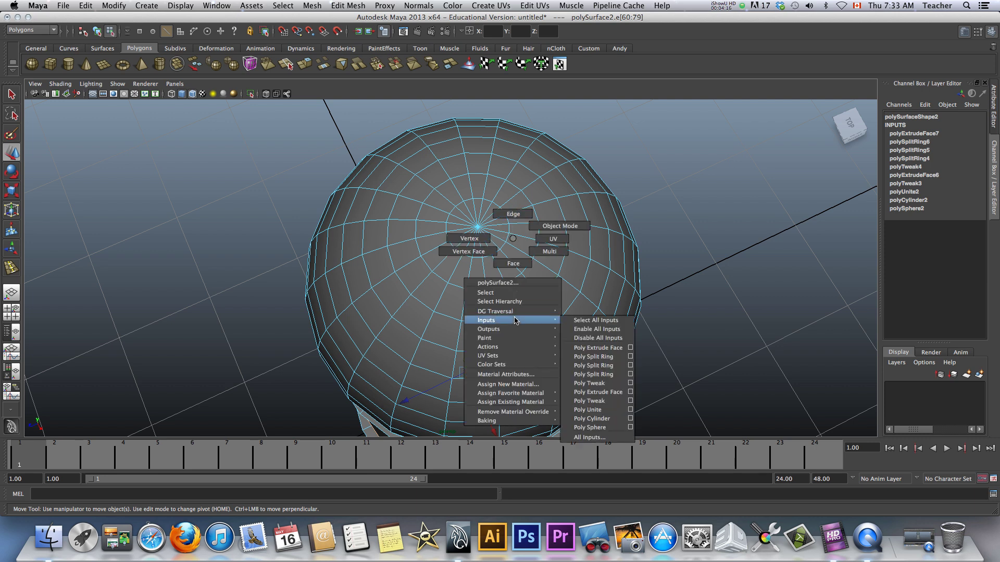
click(513, 264)
click(484, 247)
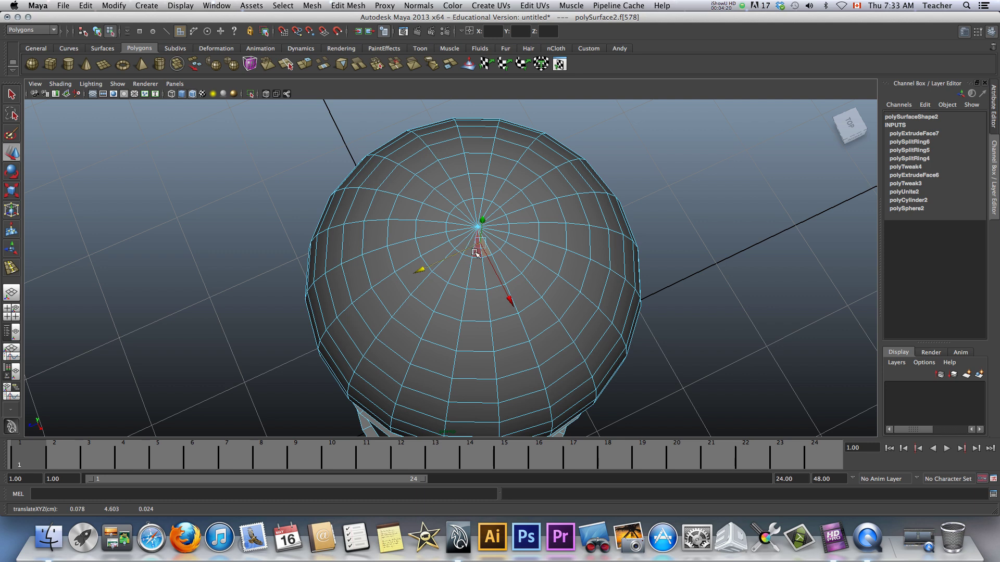
shift+click(461, 247)
scroll(470, 259, up, 4)
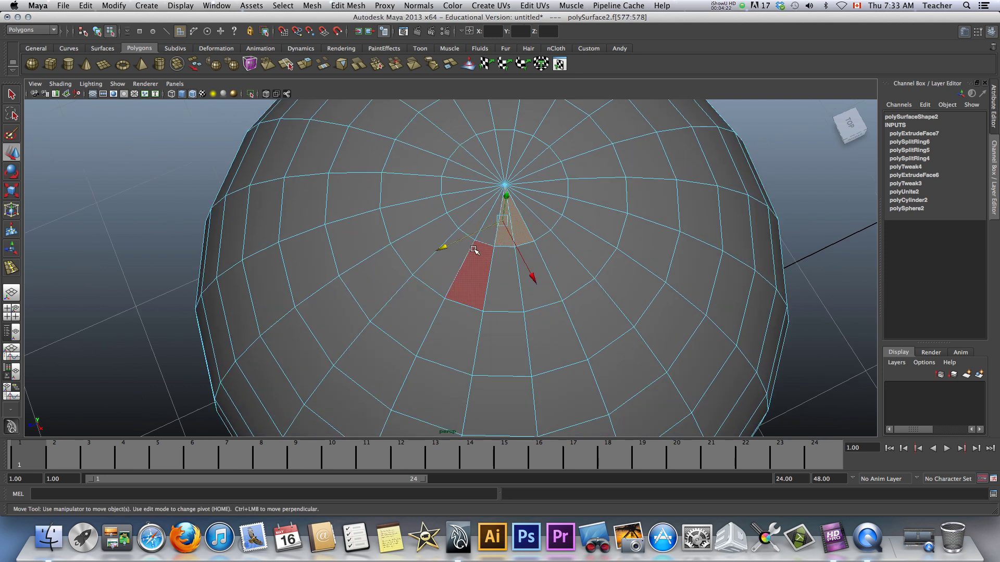
shift+click(478, 224)
shift+click(467, 216)
shift+click(460, 207)
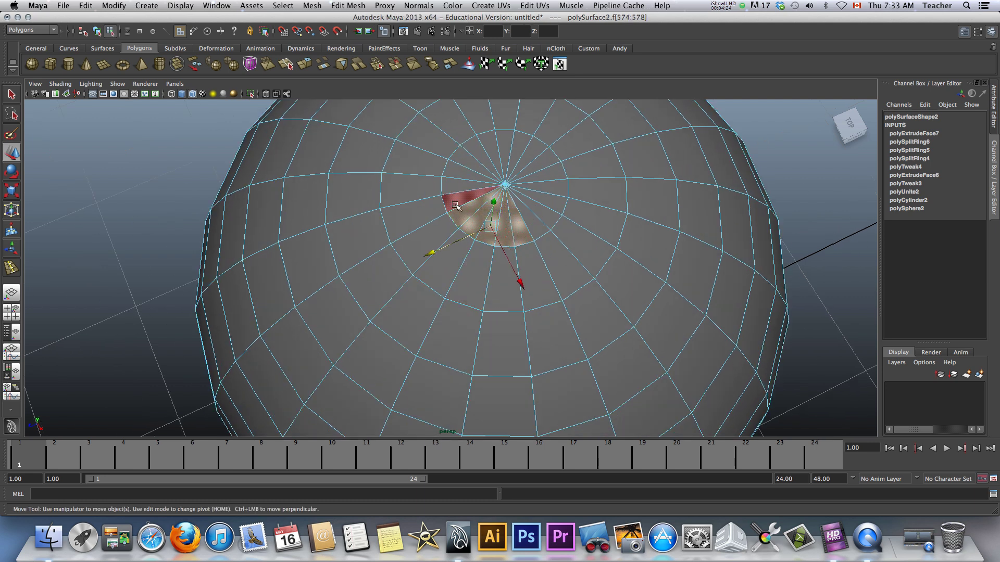
shift+click(456, 196)
shift+click(457, 189)
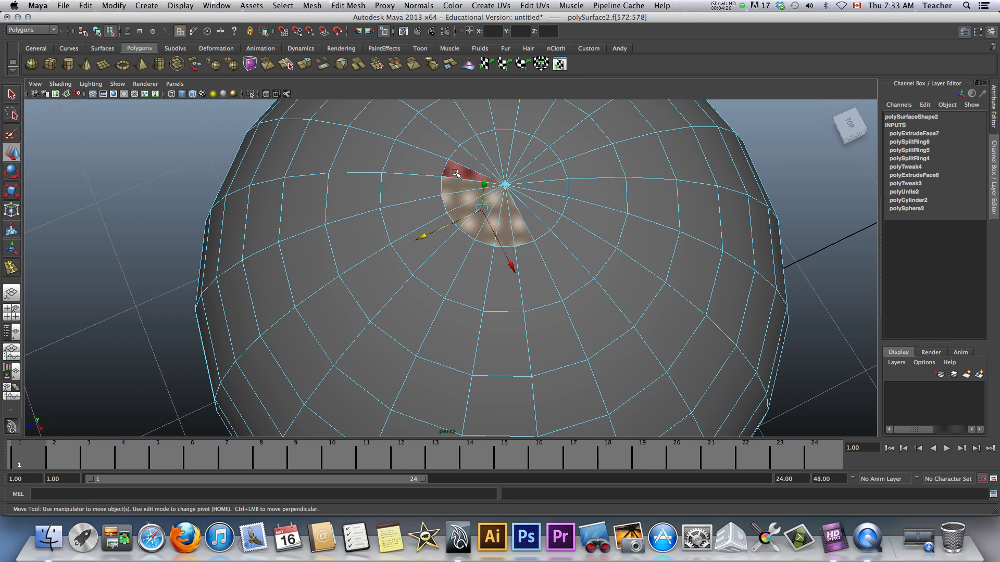
shift+click(455, 173)
shift+click(466, 159)
shift+click(479, 149)
shift+click(496, 146)
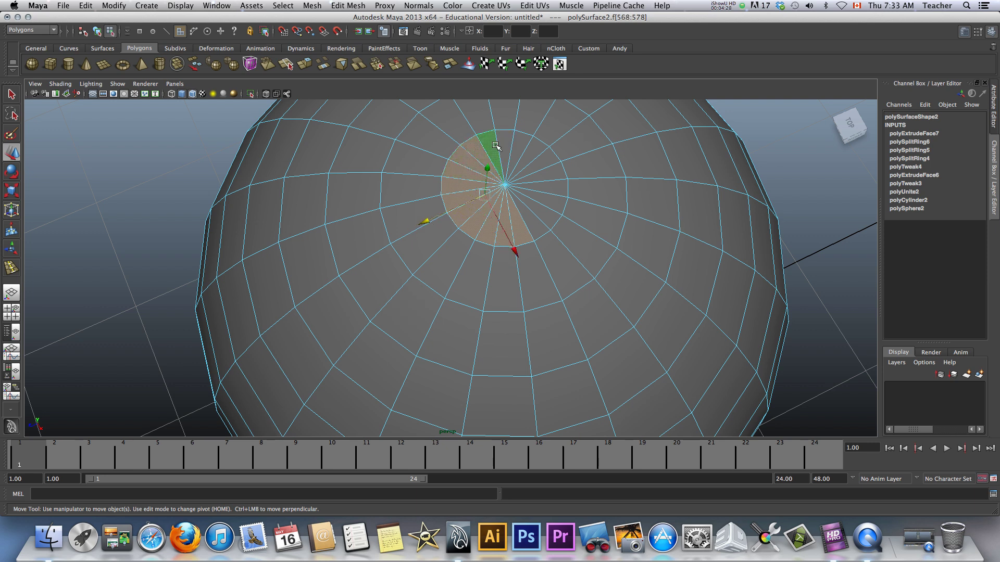
shift+click(503, 142)
shift+click(518, 147)
shift+click(536, 151)
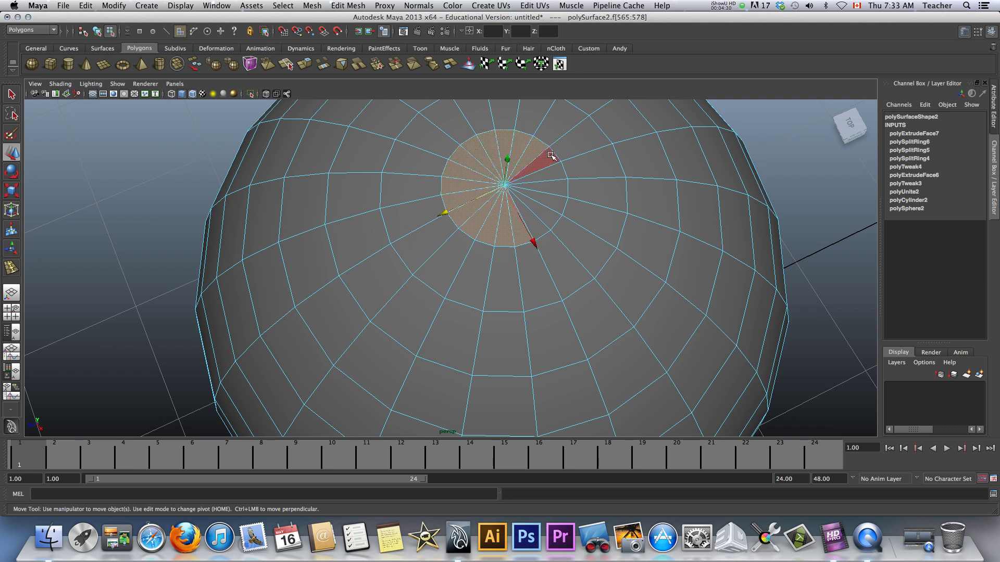
shift+click(546, 161)
shift+click(550, 172)
shift+click(549, 184)
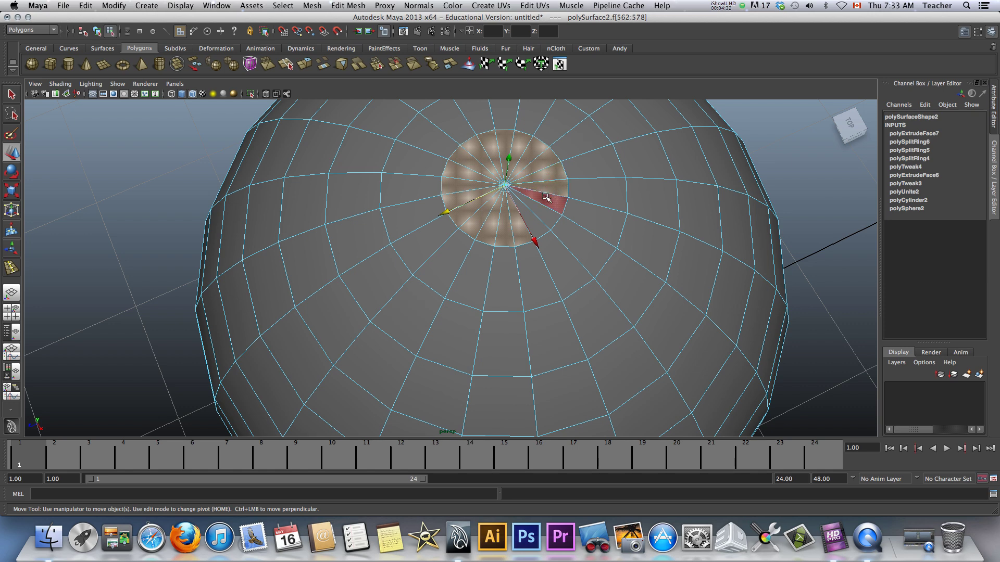
shift+click(546, 198)
shift+click(541, 209)
Extrude the selected faces at the sphere's pole upward with a thickness of 0.5 to form a stem.
scroll(568, 384, down, 10)
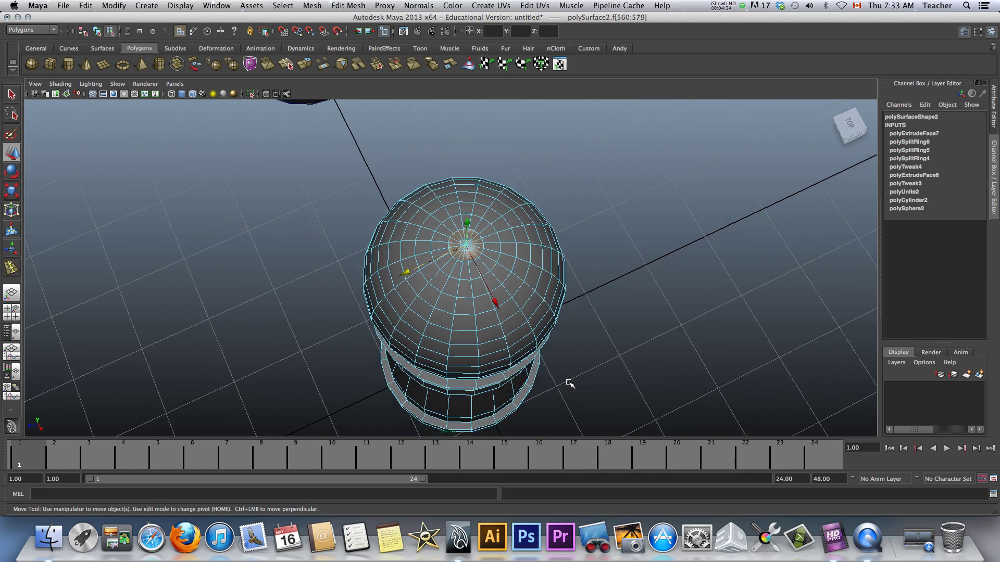
alt+drag(588, 371, 477, 336)
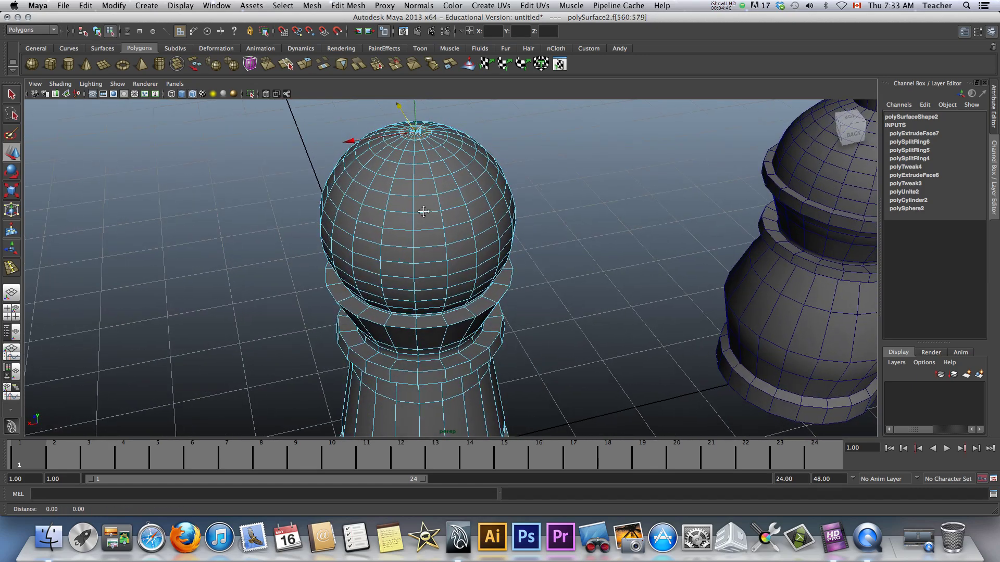
scroll(437, 237, up, 3)
scroll(437, 237, up, 6)
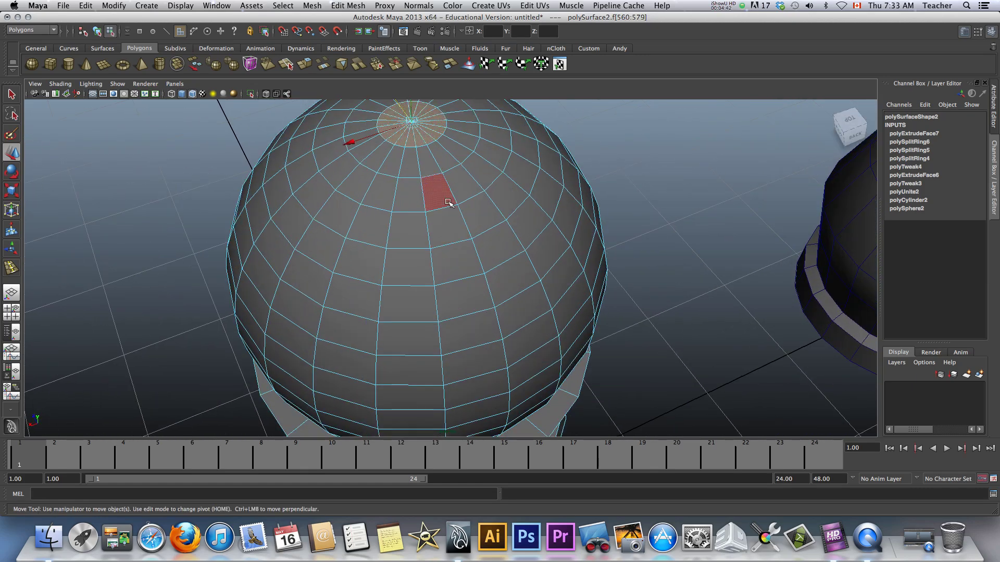
alt+middle_drag(455, 227, 479, 270)
alt+drag(479, 270, 486, 271)
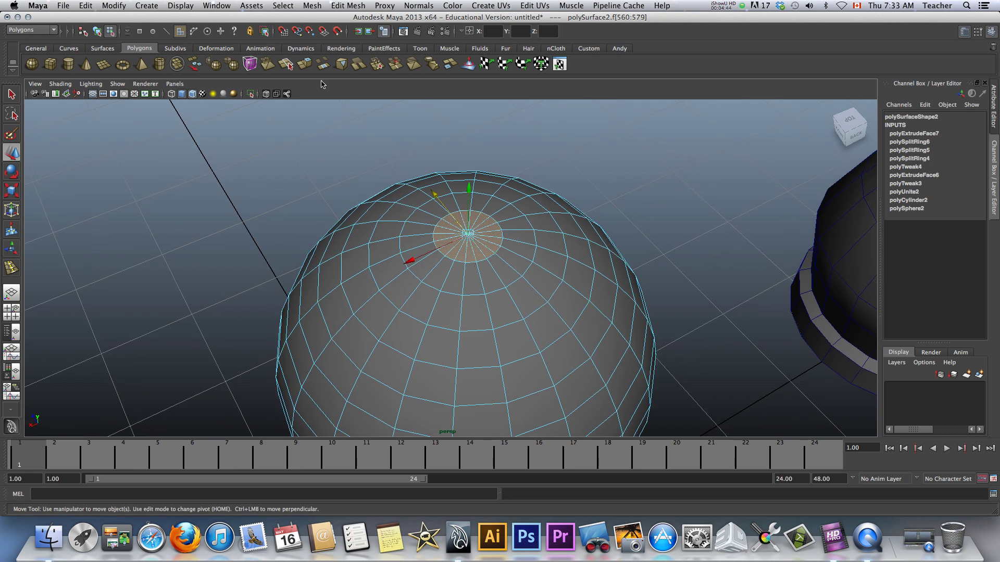
click(306, 64)
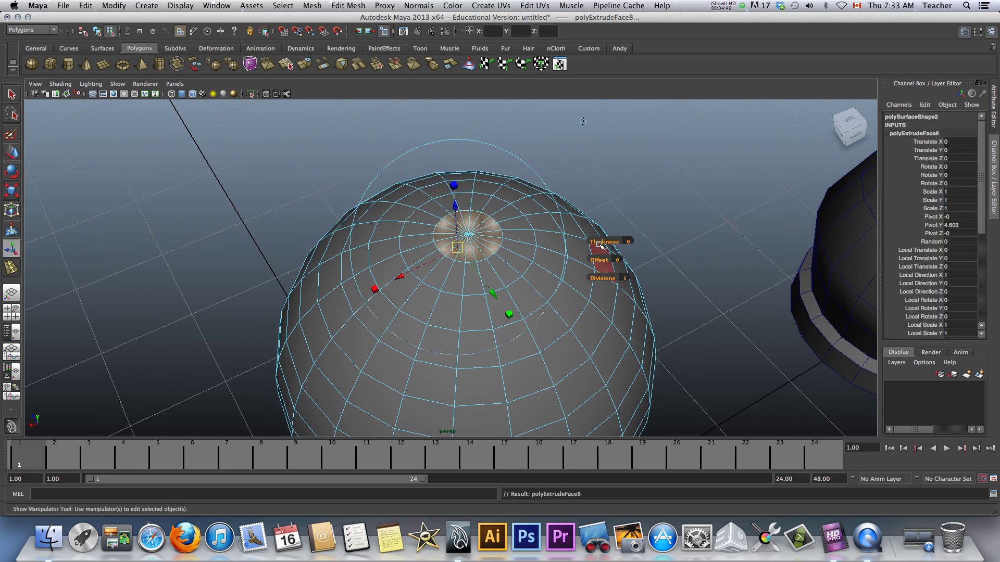
drag(599, 244, 602, 244)
alt+drag(458, 250, 462, 231)
alt+middle_drag(469, 192, 466, 263)
mouse_move(467, 263)
alt+mouse_down()
mouse_move(460, 242)
mouse_move(462, 252)
alt+mouse_up()
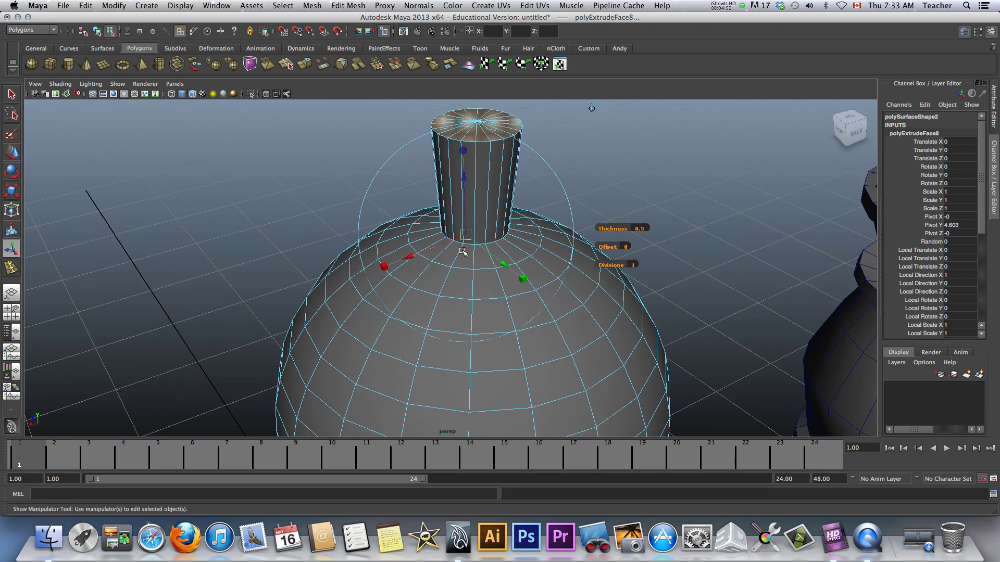
Extrude the ring of sphere faces surrounding the base of the stem with a thickness of 0.3.
click(467, 255)
shift+double_click(450, 255)
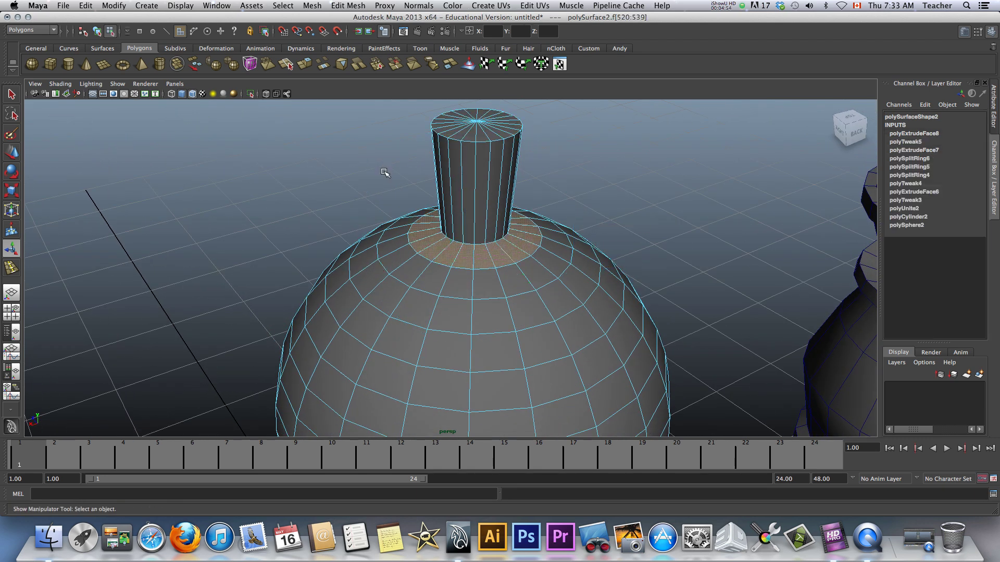
click(301, 67)
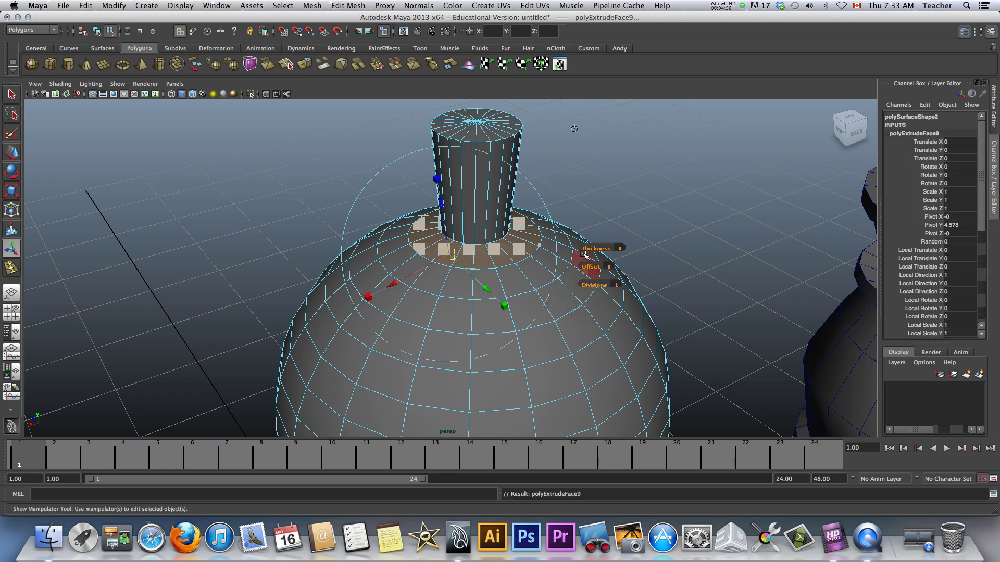
drag(587, 250, 587, 250)
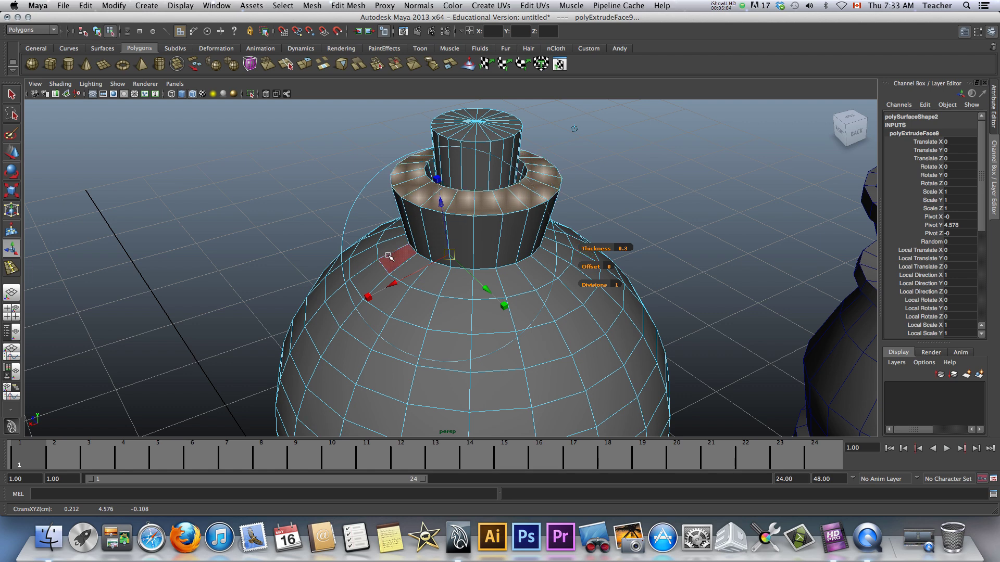
Return the new piece to object mode and select it as a whole with the Move tool.
scroll(388, 256, down, 5)
alt+drag(385, 255, 406, 253)
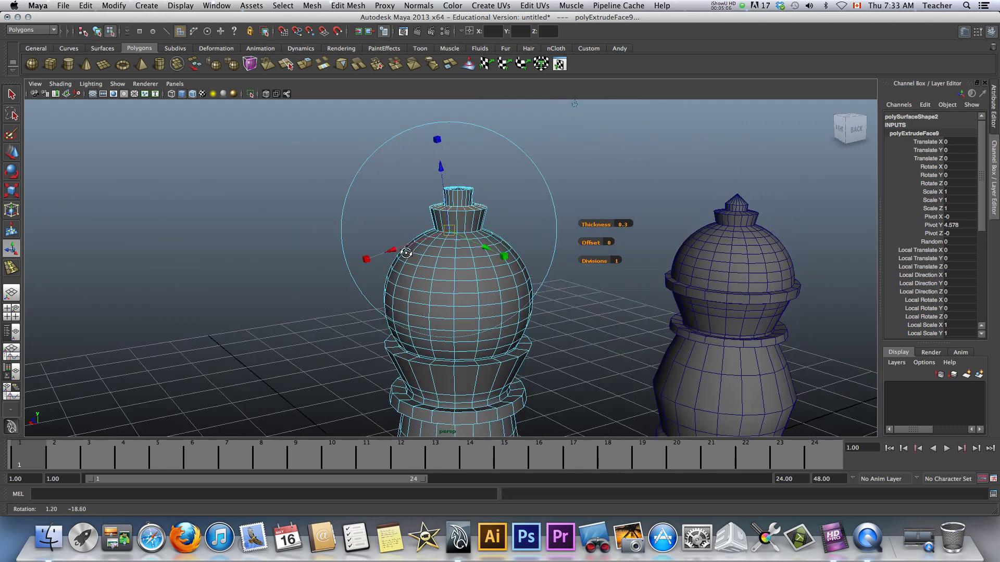
scroll(405, 253, down, 4)
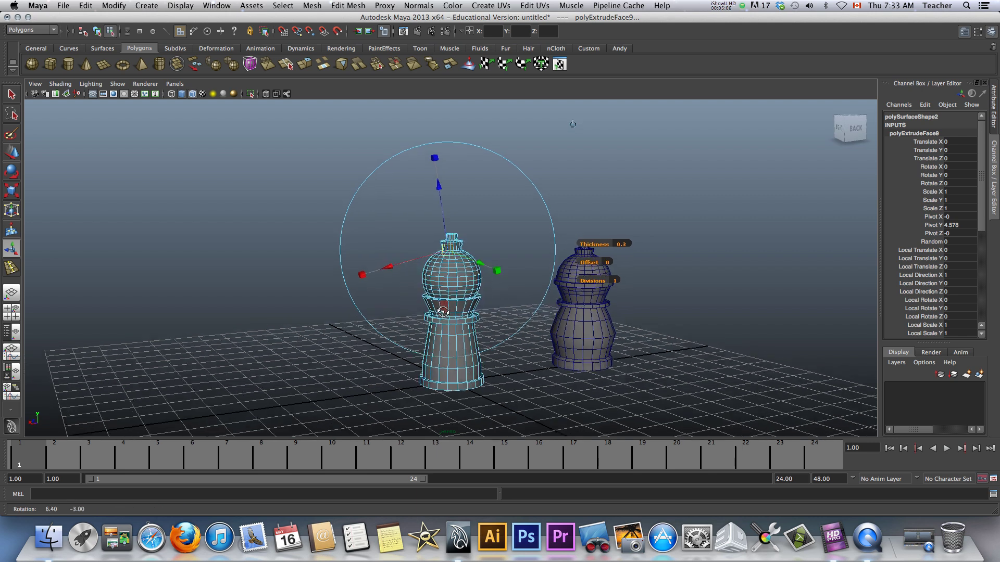
alt+drag(443, 311, 454, 316)
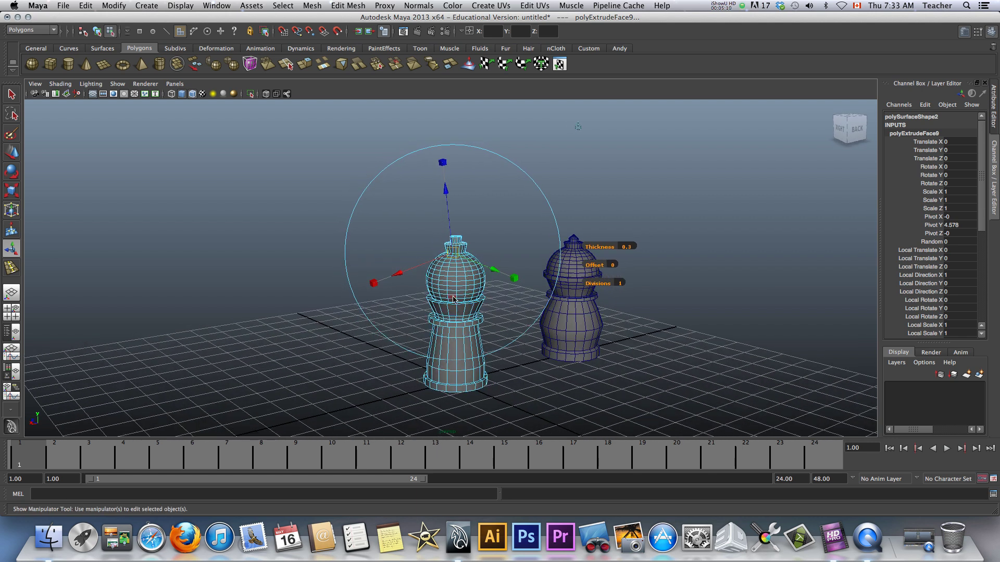
right_drag(452, 299, 466, 293)
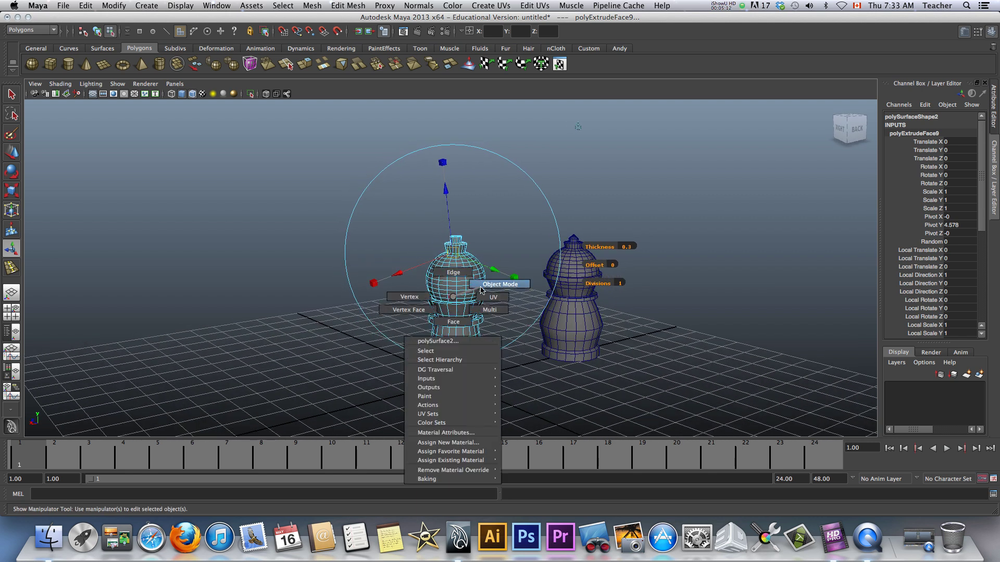
right_drag(483, 290, 483, 289)
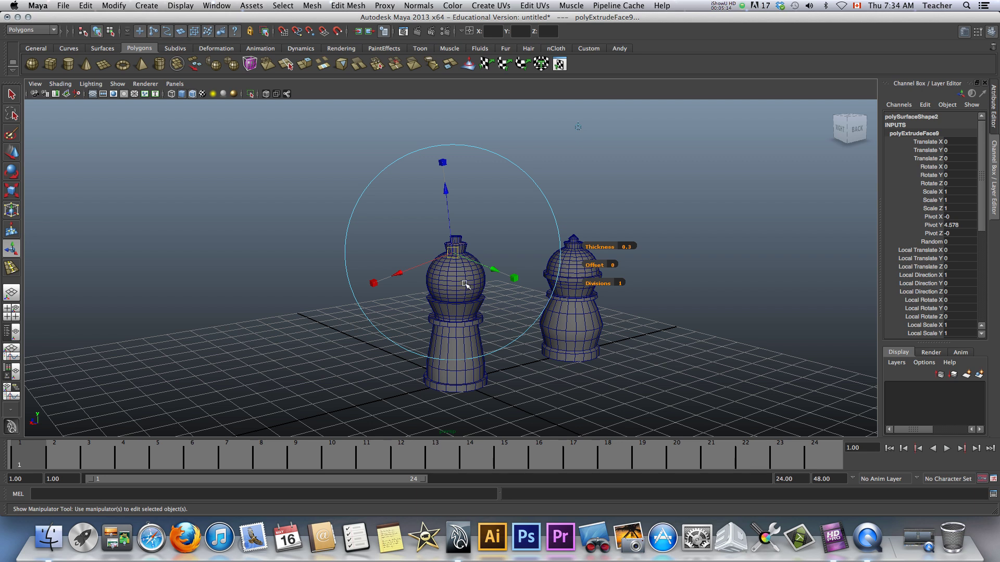
key(w)
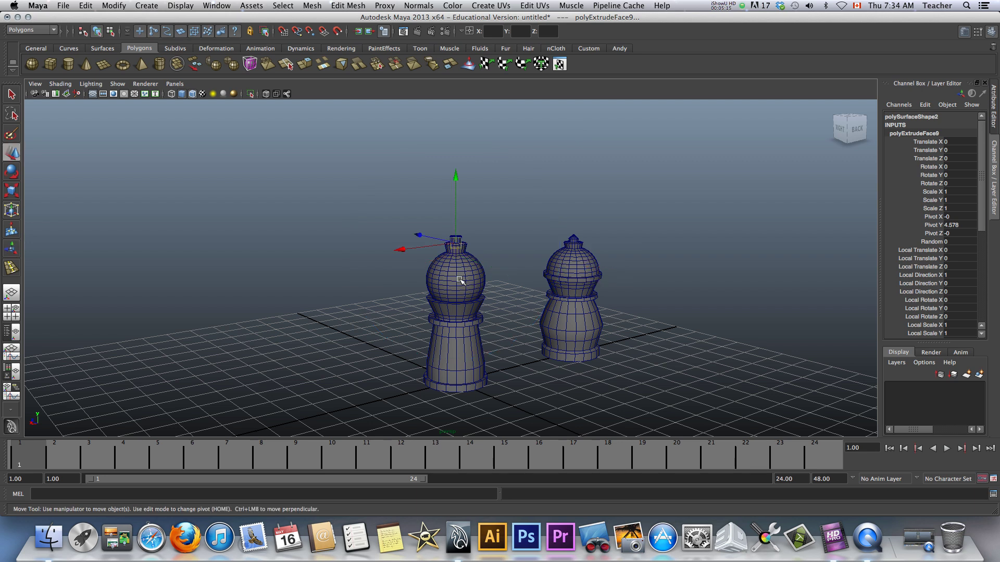
click(482, 299)
Examine the new chess piece's top details and overall shape beside the first piece from several angles.
right_drag(454, 283, 484, 272)
scroll(456, 282, up, 3)
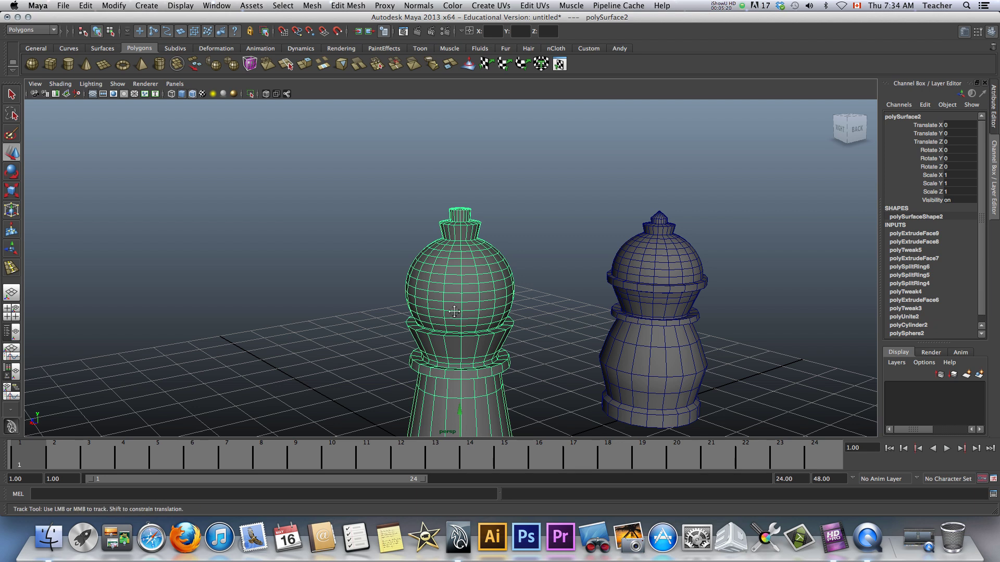
scroll(445, 271, up, 3)
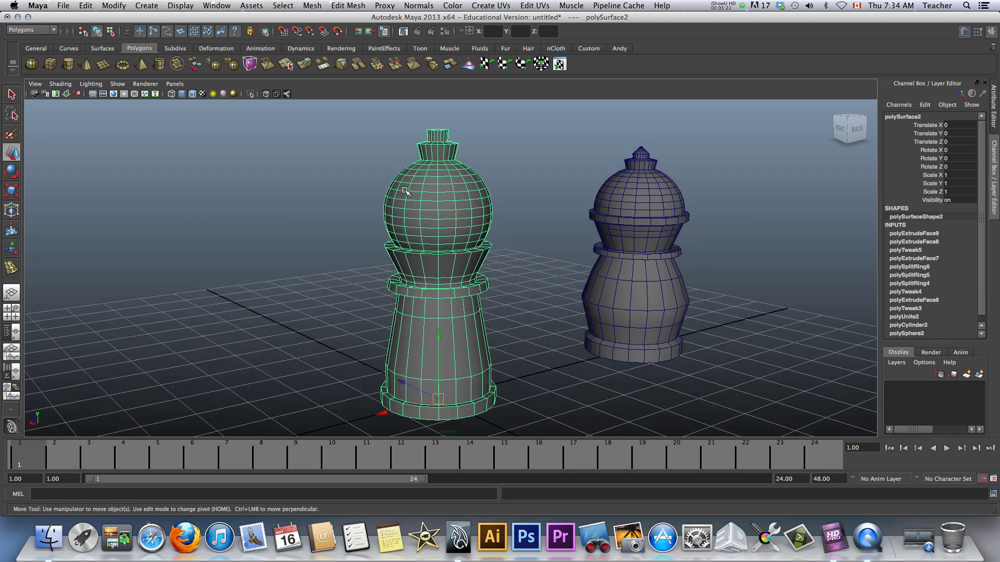
alt+drag(436, 212, 448, 219)
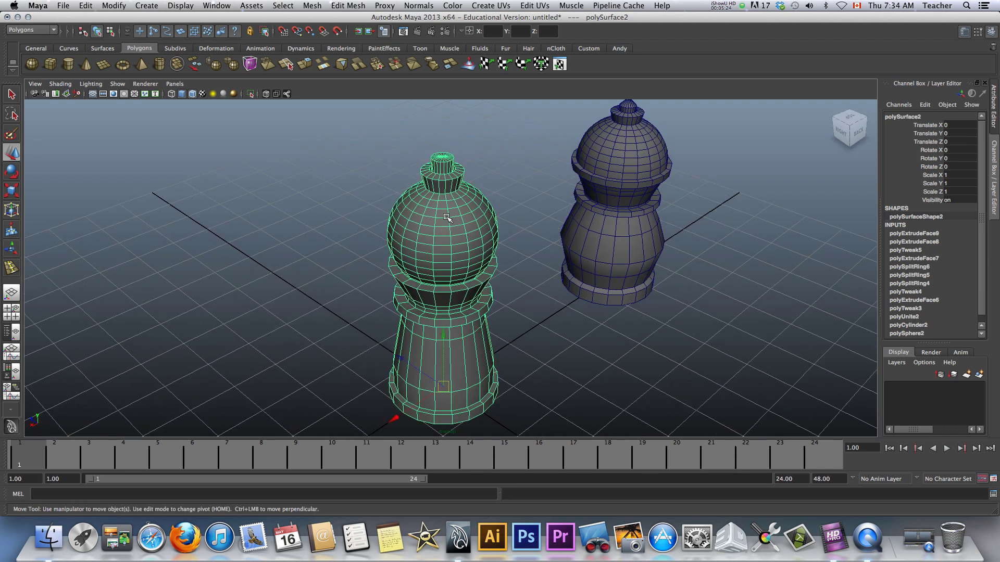
scroll(440, 180, up, 5)
alt+drag(438, 148, 440, 235)
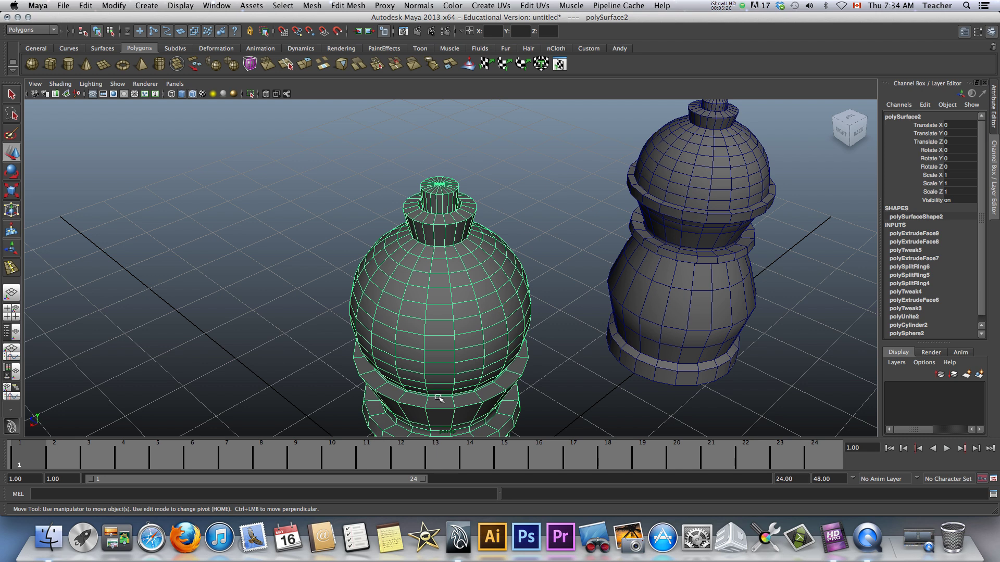
right_drag(426, 285, 455, 281)
scroll(303, 271, down, 5)
alt+drag(335, 313, 341, 290)
scroll(519, 301, up, 3)
alt+middle_drag(507, 347, 480, 323)
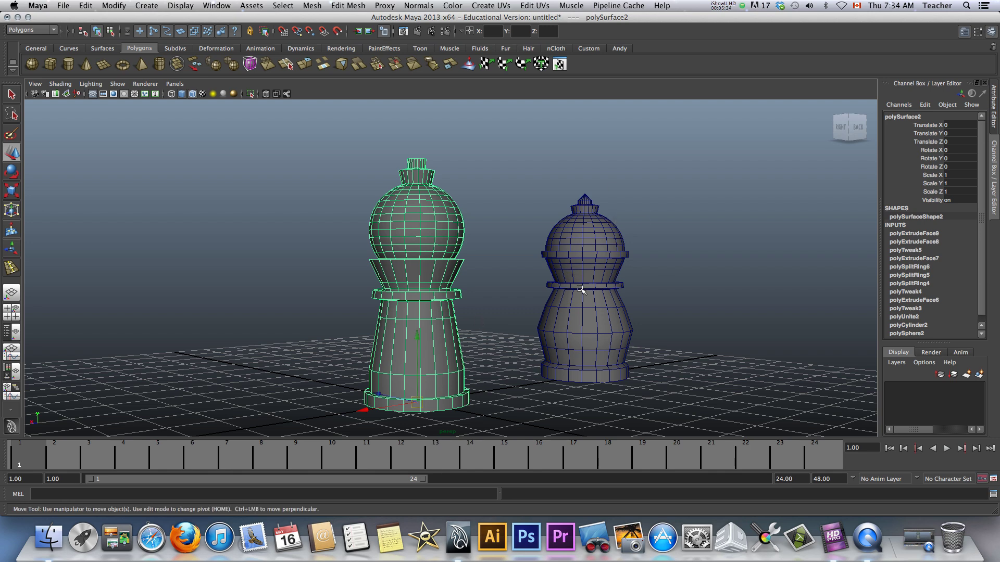
mouse_move(455, 293)
alt+mouse_down()
mouse_move(493, 304)
mouse_move(448, 300)
alt+mouse_up()
click(52, 6)
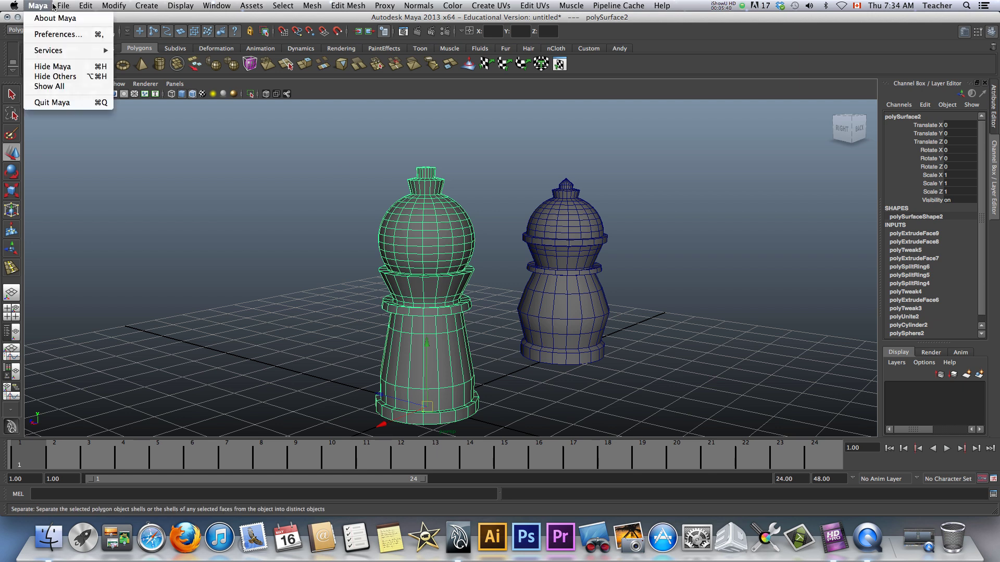
mouse_move(63, 5)
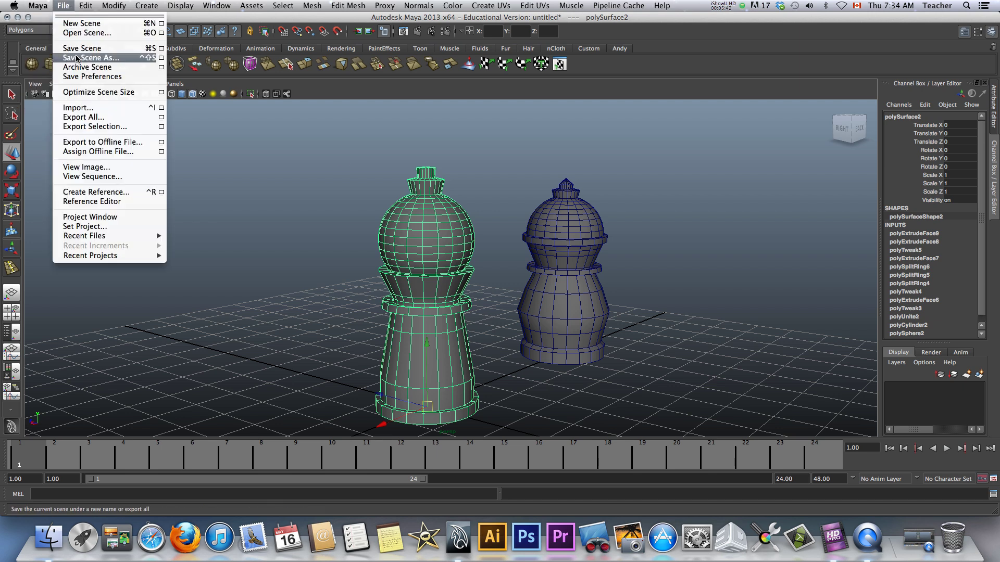
click(737, 6)
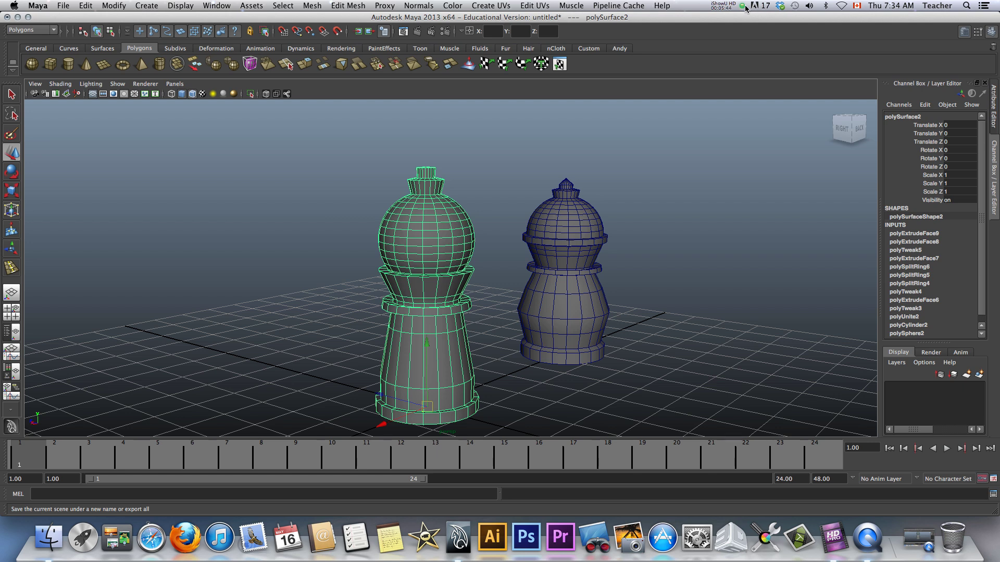
click(744, 5)
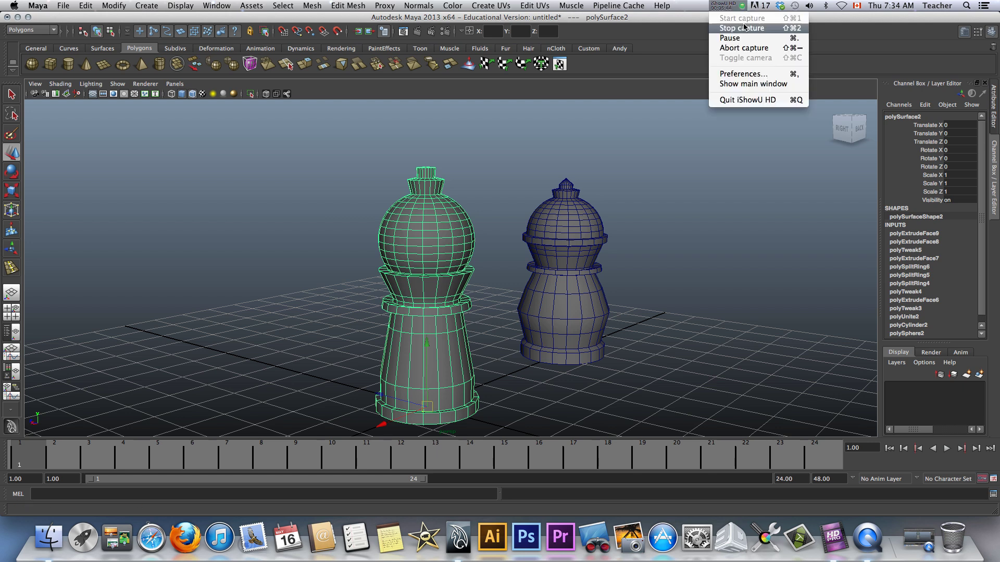